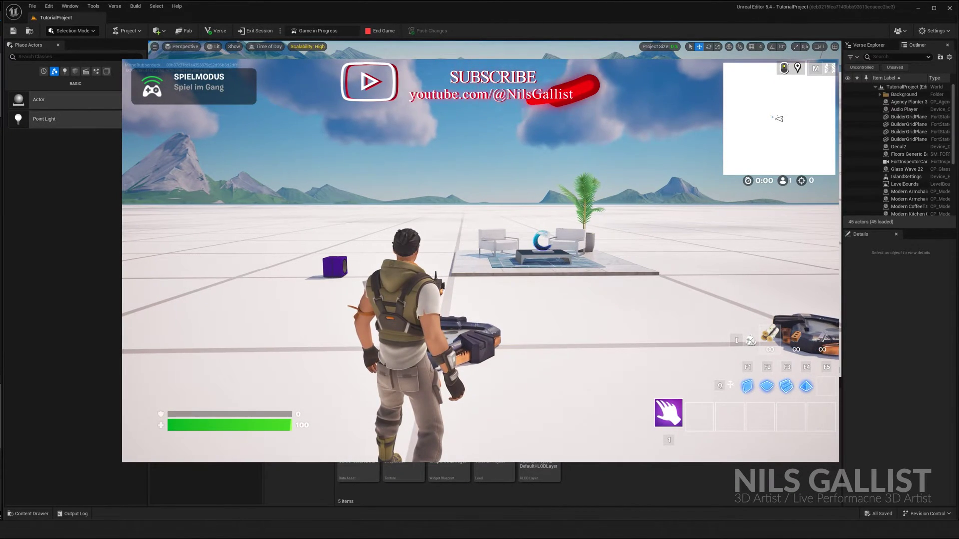
# Playtest the trigger: walk the character onto it and answer each pop-up with the "Click me for sound seriously" option.
pyautogui.press('w')
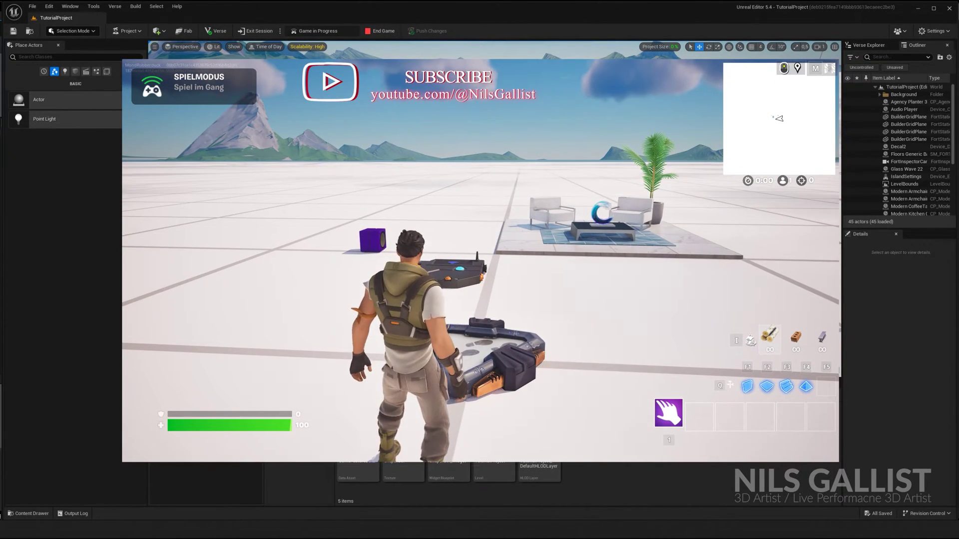
pyautogui.press('w')
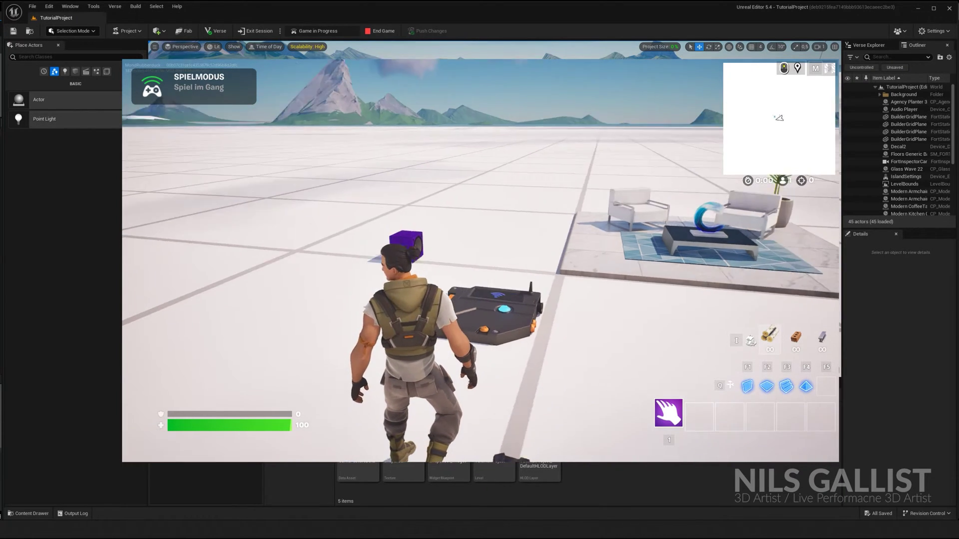
pyautogui.press('w')
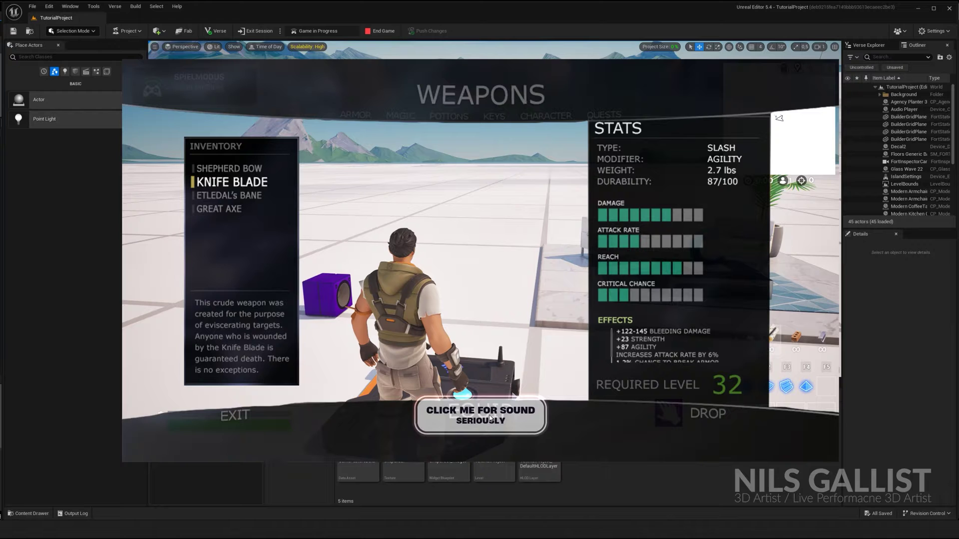
pyautogui.click(460, 413)
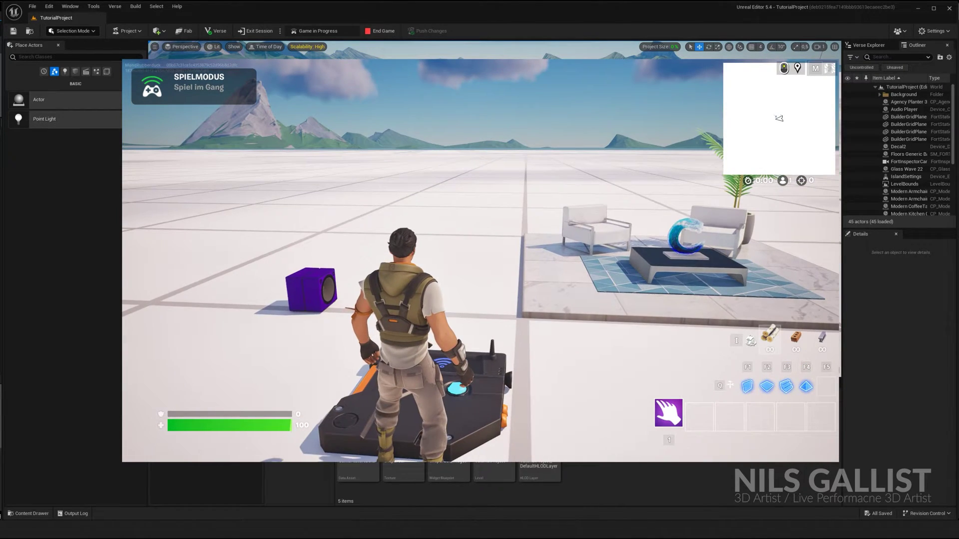
pyautogui.press('w')
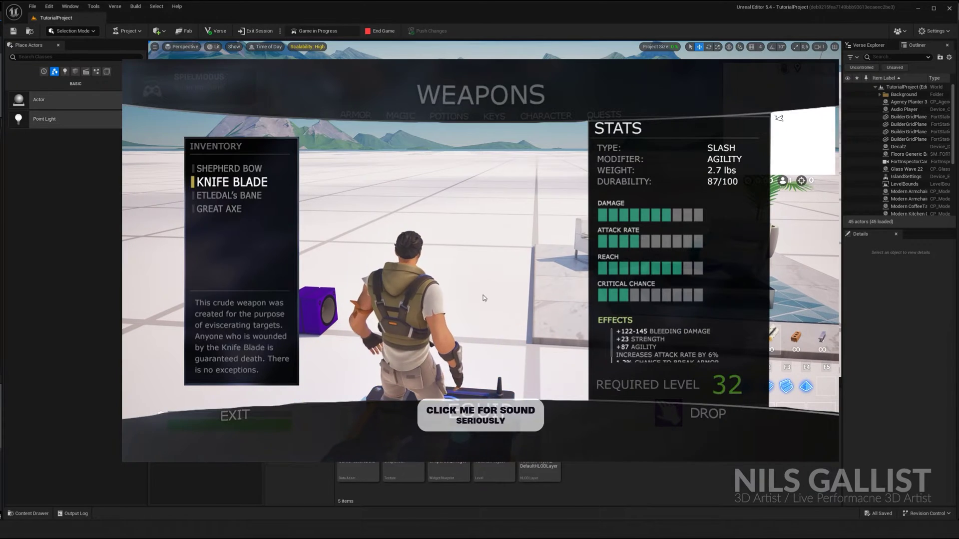
pyautogui.click(492, 410)
pyautogui.press('a')
pyautogui.press('space')
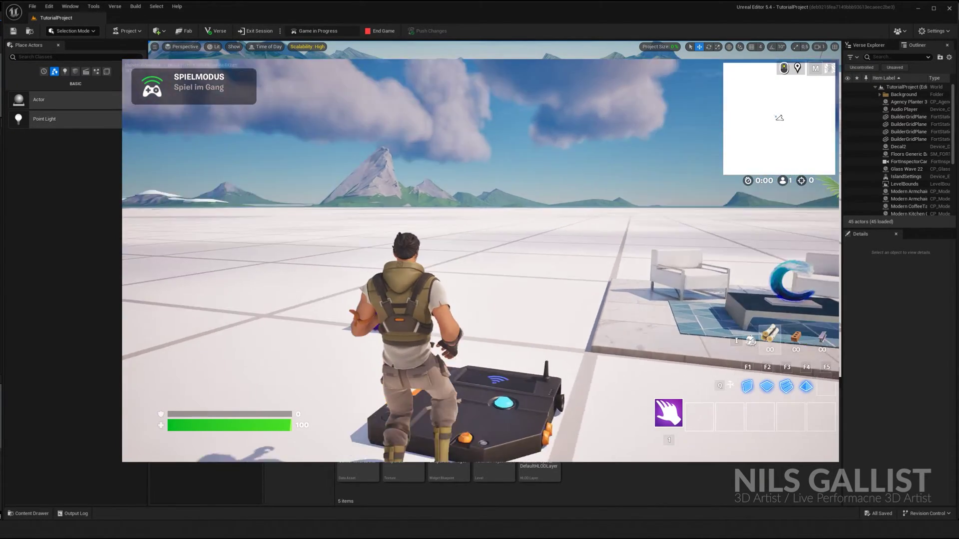
pyautogui.press('s')
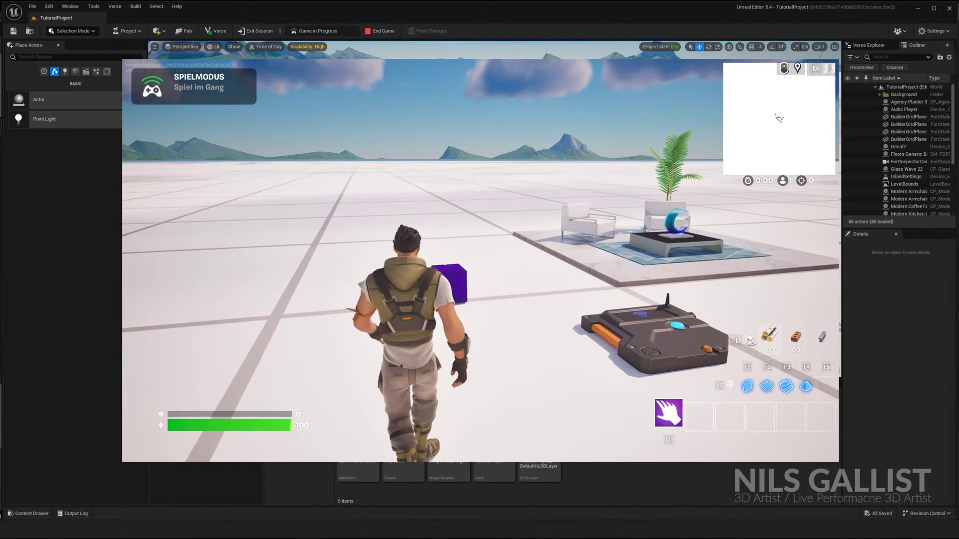
pyautogui.press('d')
pyautogui.press('e')
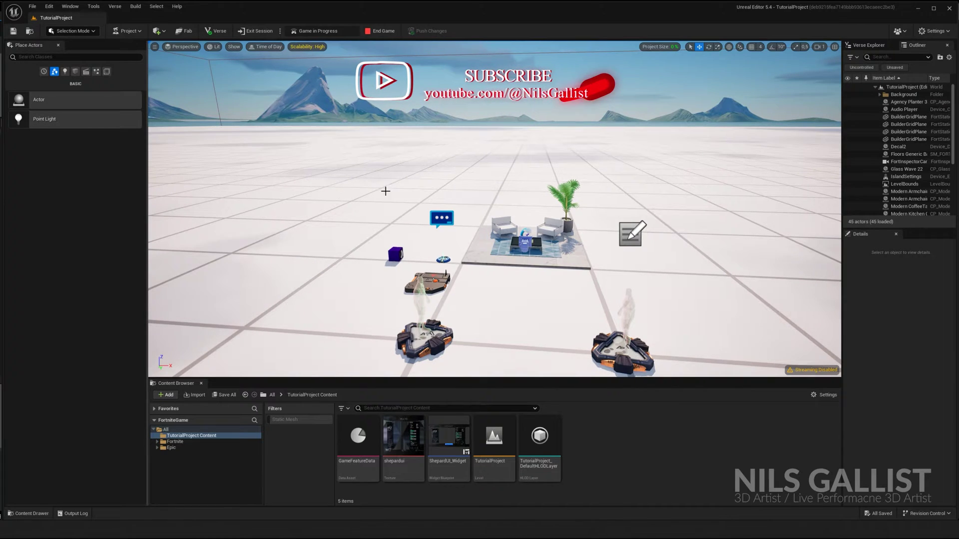
# Select the trigger and the pop-up dialog device in the level, and widen the details area to read the dialog's settings.
pyautogui.moveTo(404, 193); pyautogui.dragTo(317, 246, button='right')
pyautogui.press('w')
pyautogui.press('s')
pyautogui.click(515, 299)
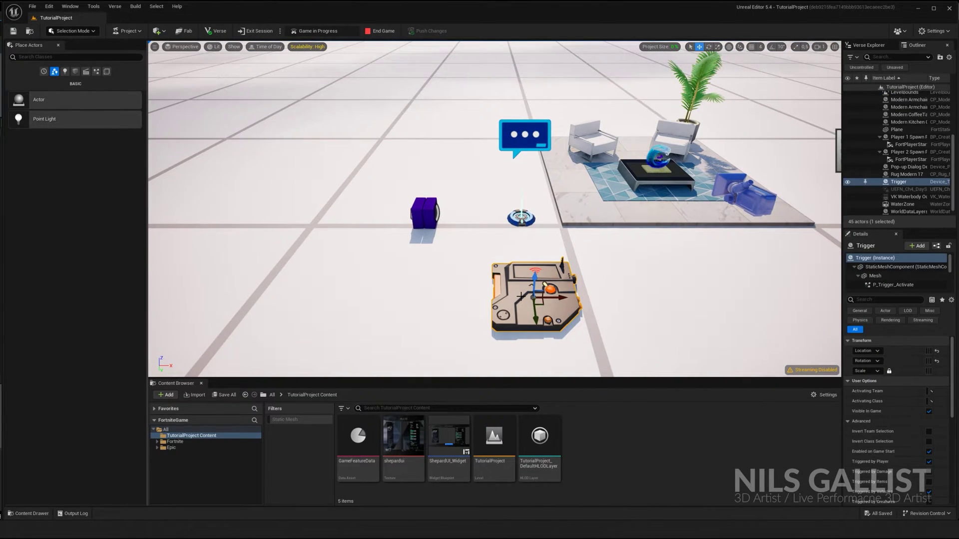
pyautogui.click(523, 132)
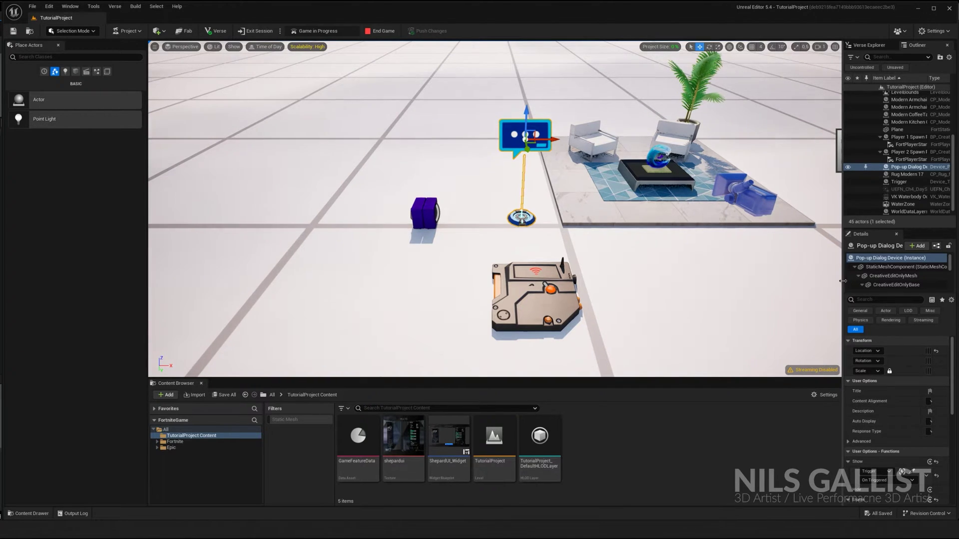
pyautogui.moveTo(843, 281); pyautogui.dragTo(773, 280)
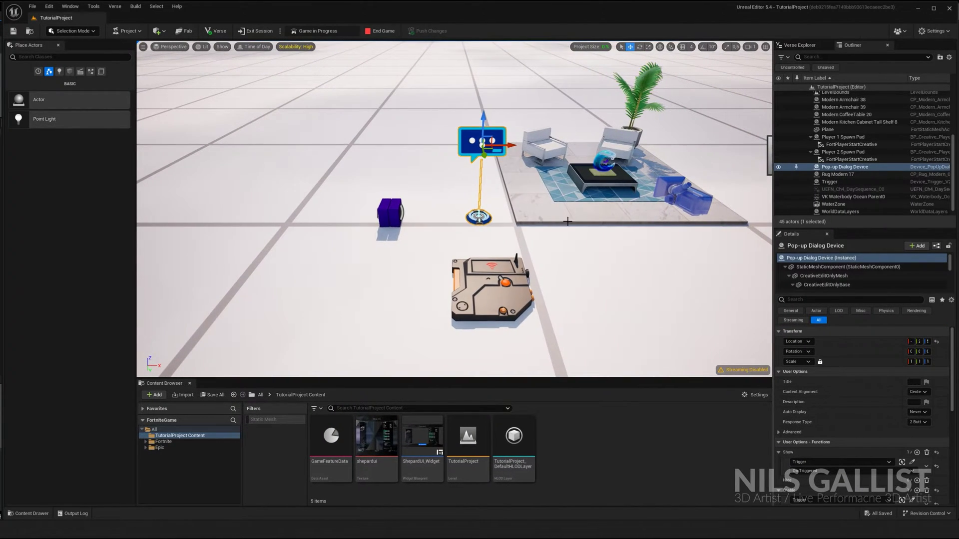
# End the running game and select the audio player followed by the pop-up dialog device.
pyautogui.click(380, 31)
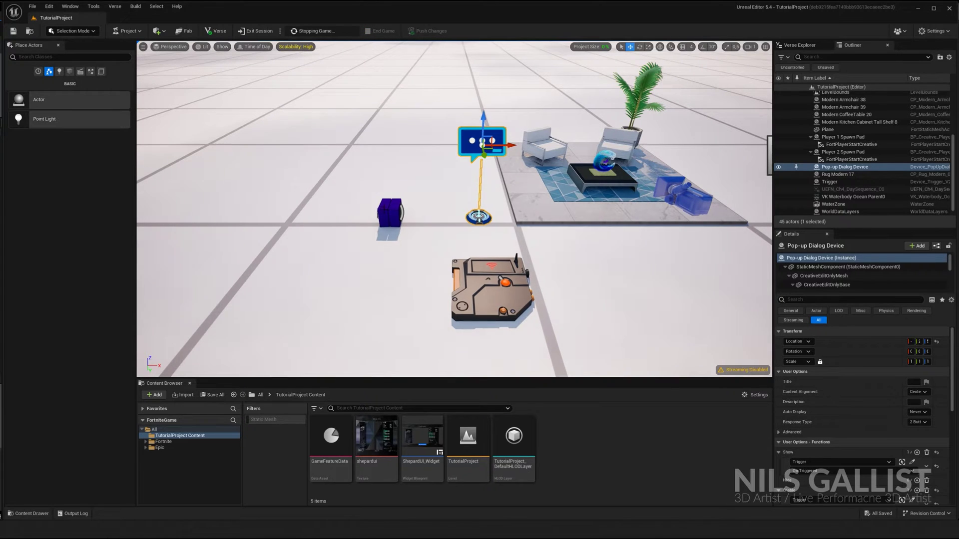
pyautogui.click(387, 211)
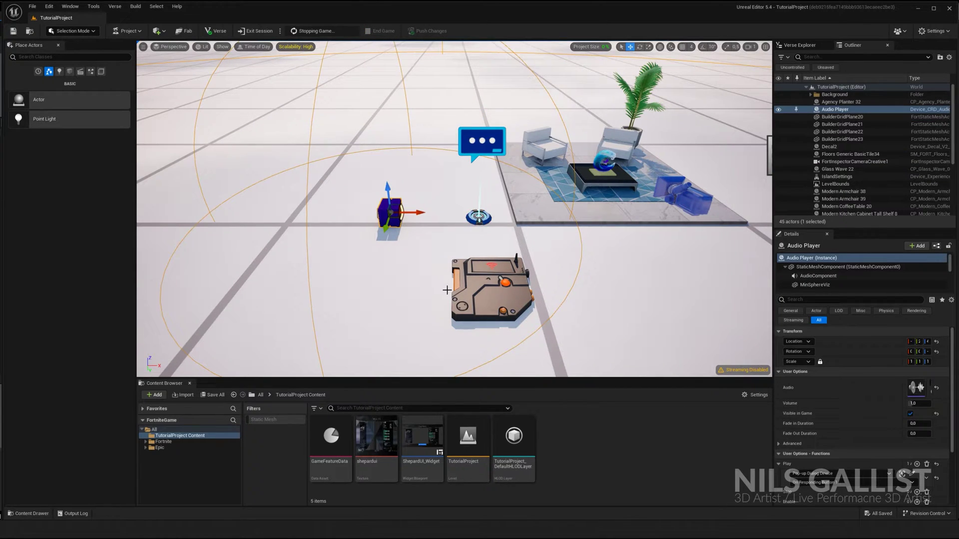
pyautogui.click(482, 142)
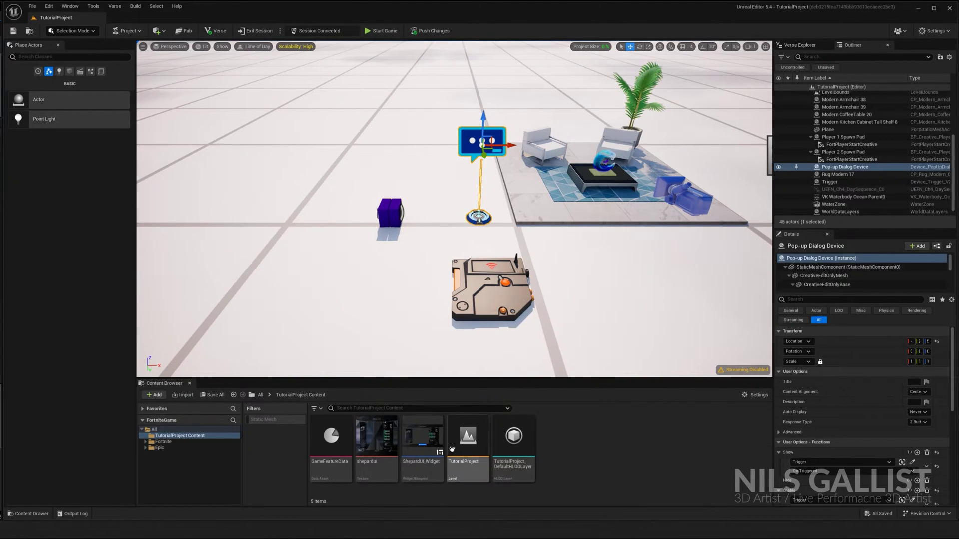
# Create a widget blueprint named Tutorial with Modal Dialog Variant as its parent class and open it for editing.
pyautogui.rightClick(561, 438)
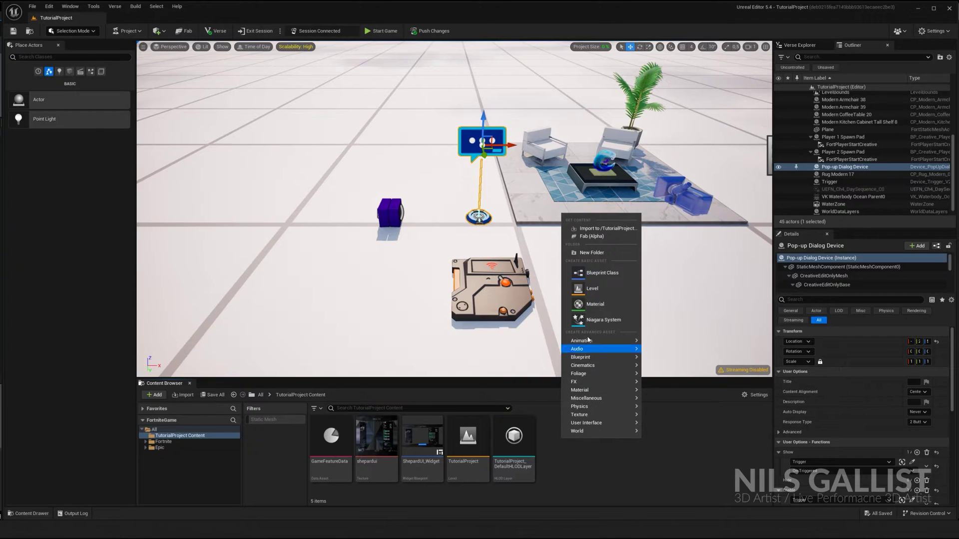
pyautogui.moveTo(615, 431)
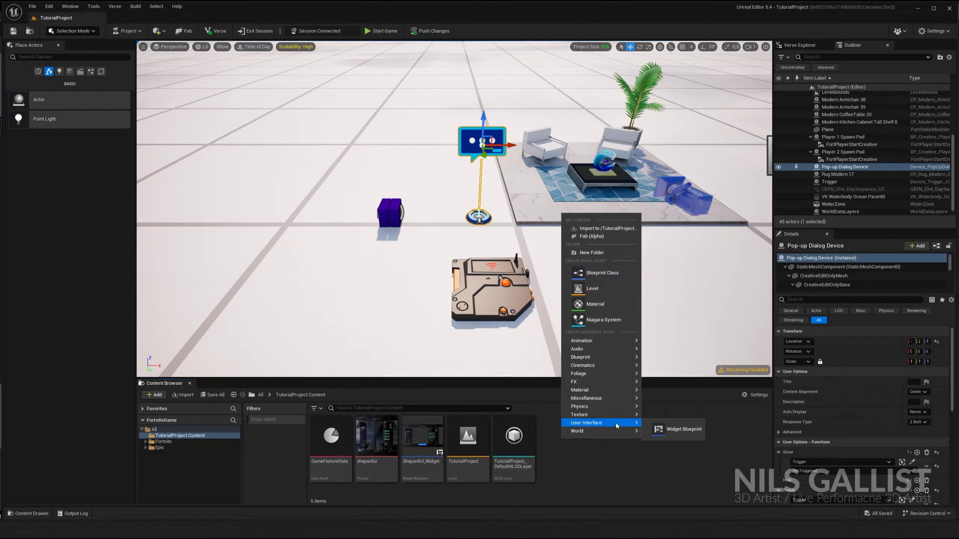
pyautogui.click(678, 430)
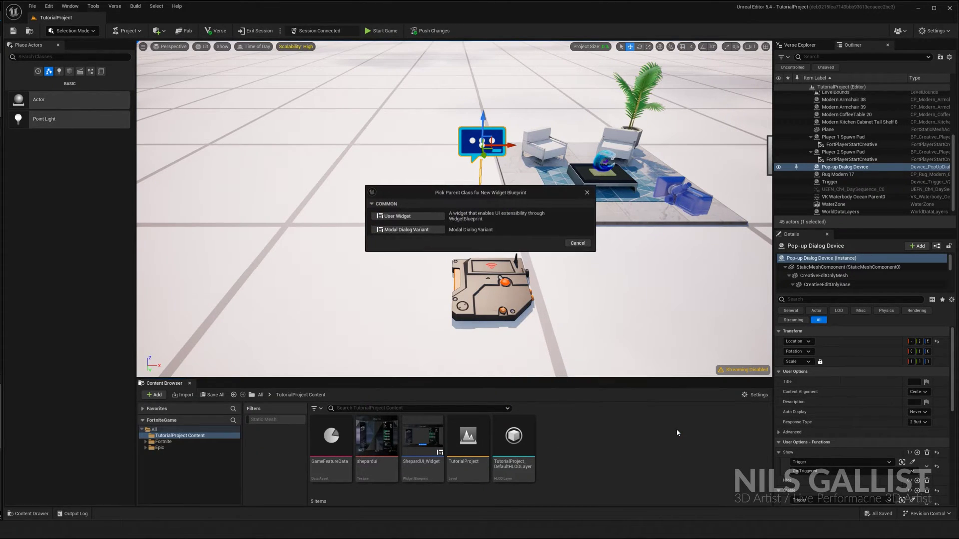
pyautogui.click(418, 230)
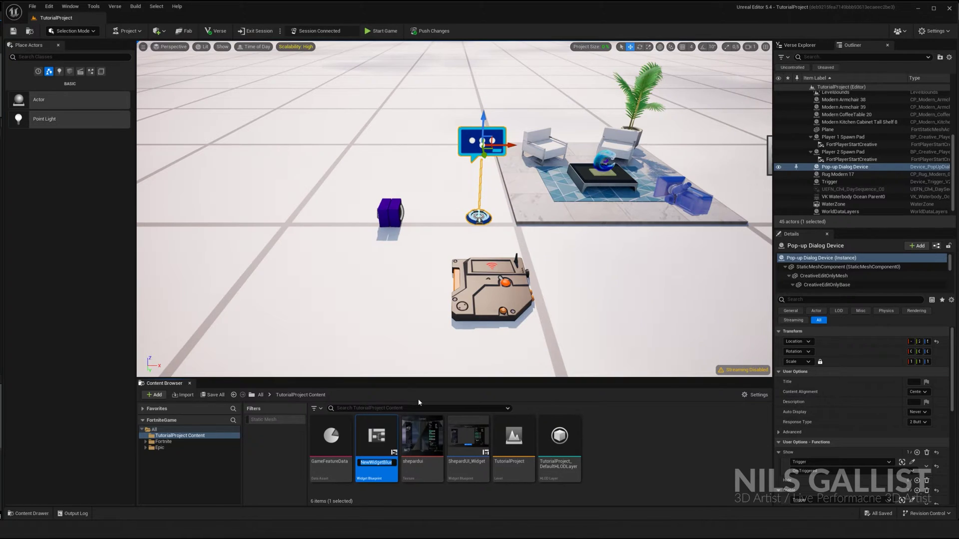
pyautogui.write('Tutorial')
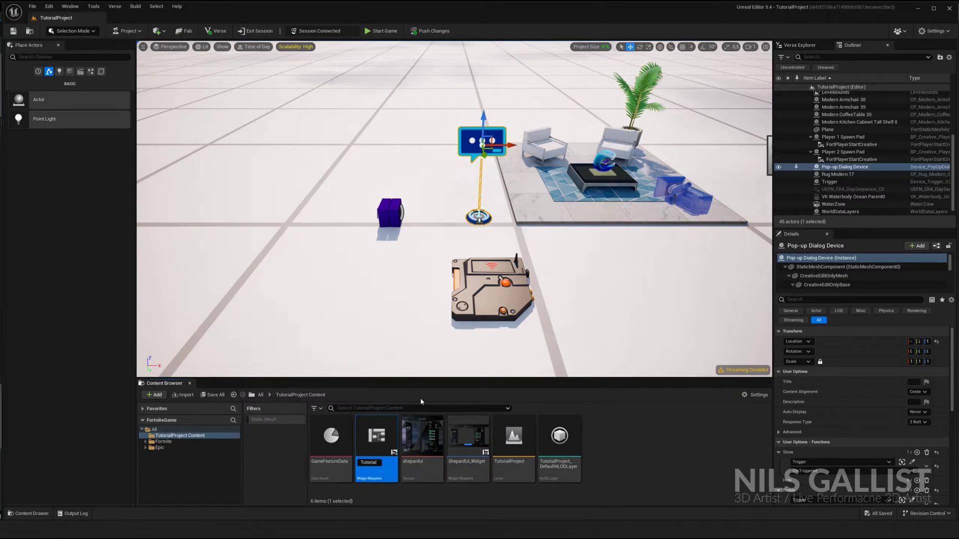
pyautogui.press('Return')
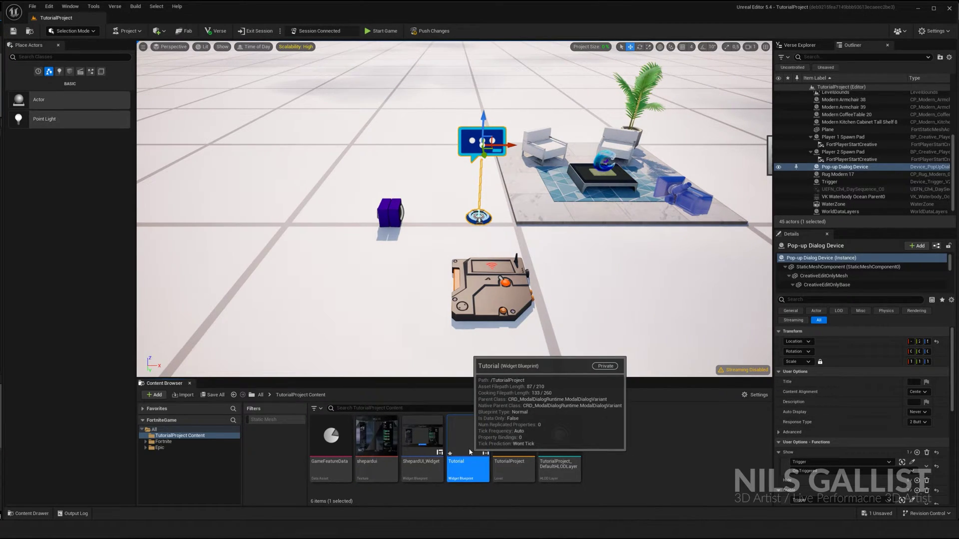
pyautogui.press('Return')
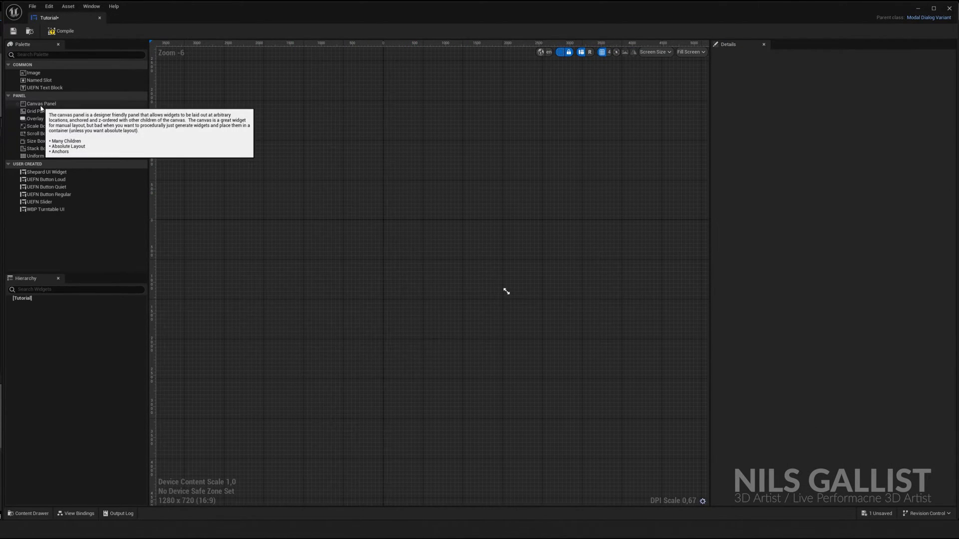
# Swap a trial canvas panel for a grid panel as the widget's root and resize the preview screen to 1920 × 1080.
pyautogui.moveTo(41, 103); pyautogui.dragTo(418, 241)
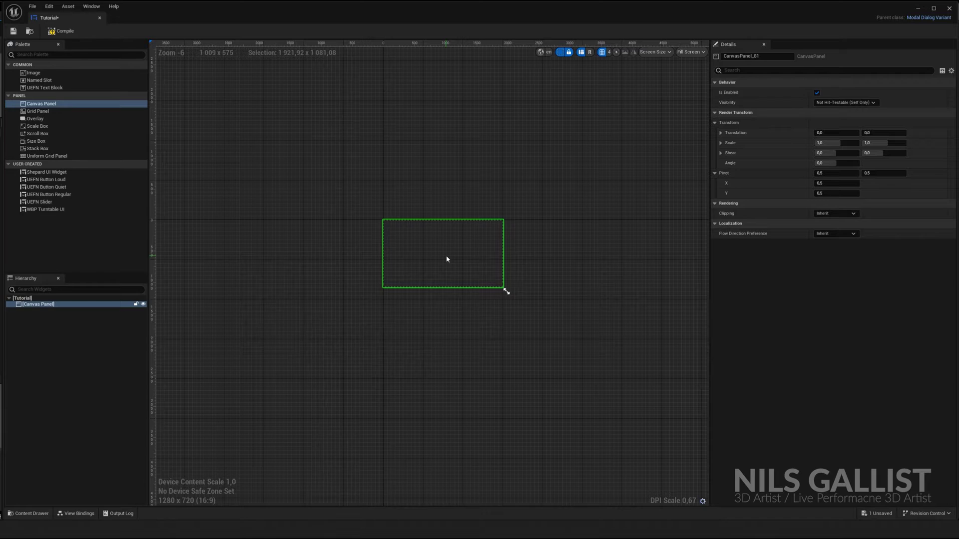
pyautogui.press('Delete')
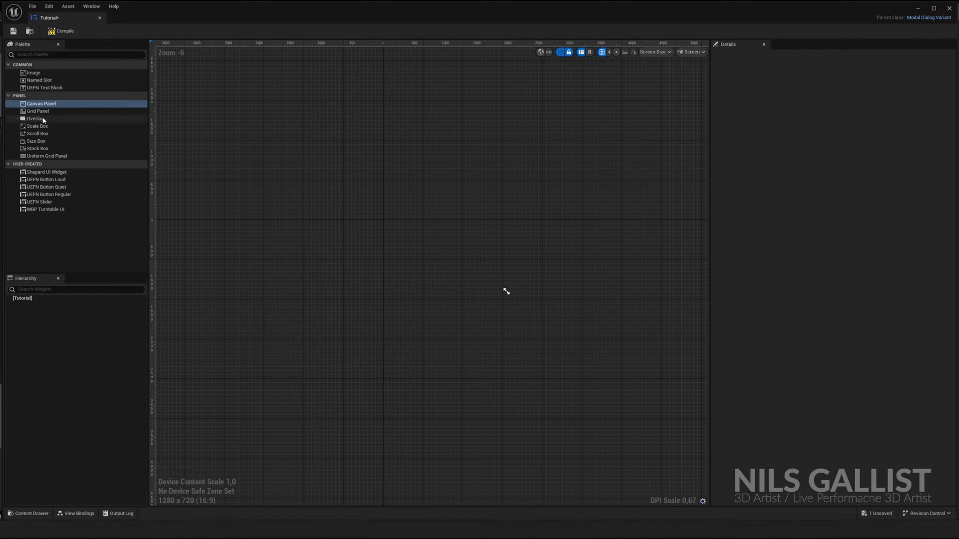
pyautogui.moveTo(38, 111); pyautogui.dragTo(268, 221)
pyautogui.moveTo(409, 268); pyautogui.dragTo(417, 284)
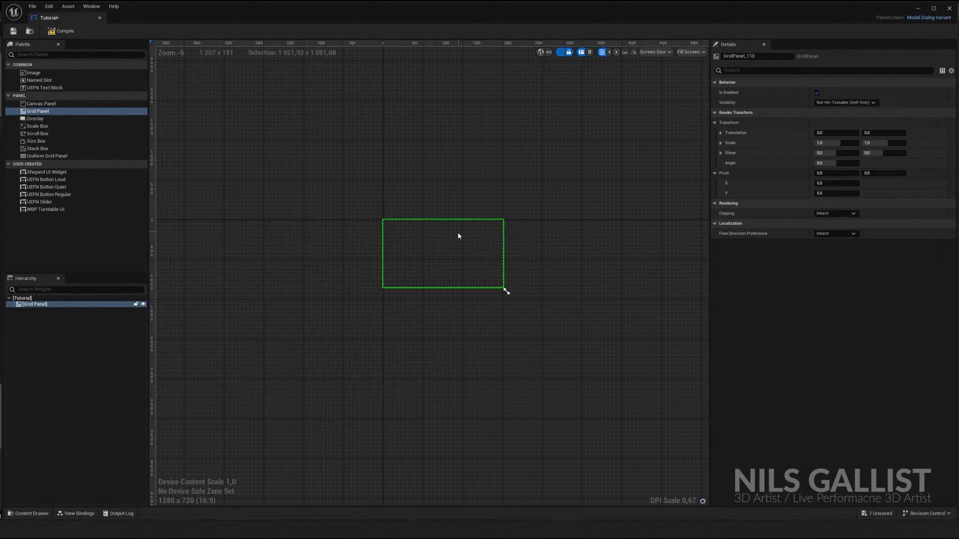
pyautogui.moveTo(505, 291); pyautogui.dragTo(567, 323)
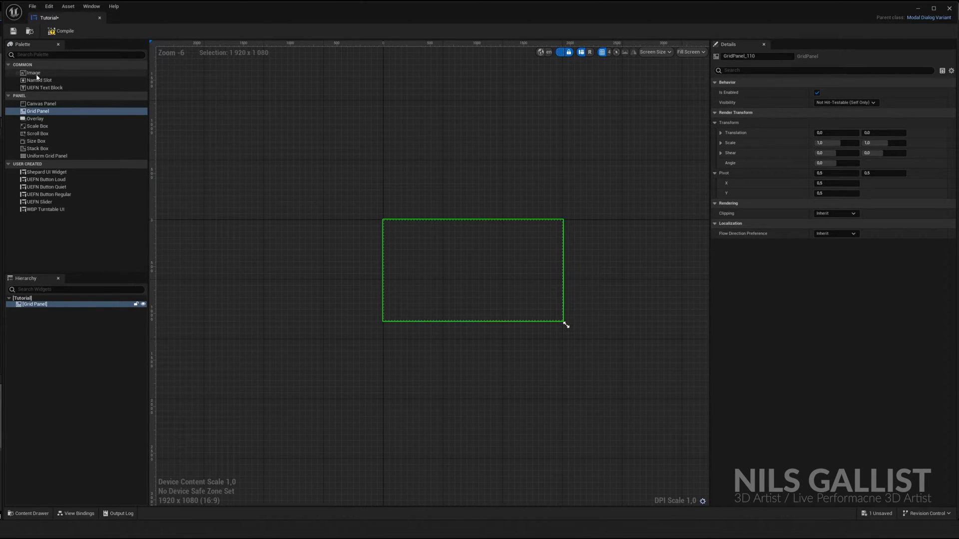
# Add an image inside the grid panel and assign the shepardui texture to its brush.
pyautogui.moveTo(36, 75); pyautogui.dragTo(490, 252)
pyautogui.click(847, 246)
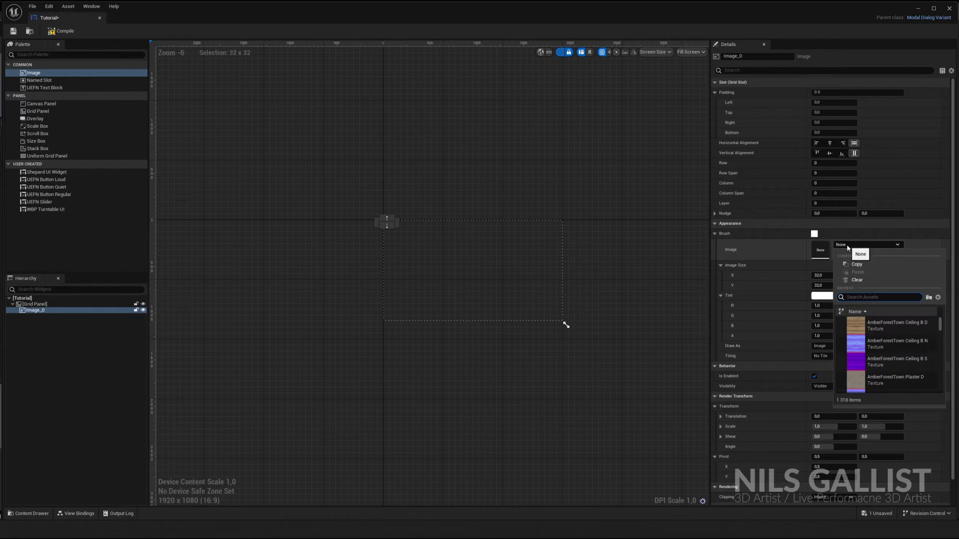
pyautogui.write('sh')
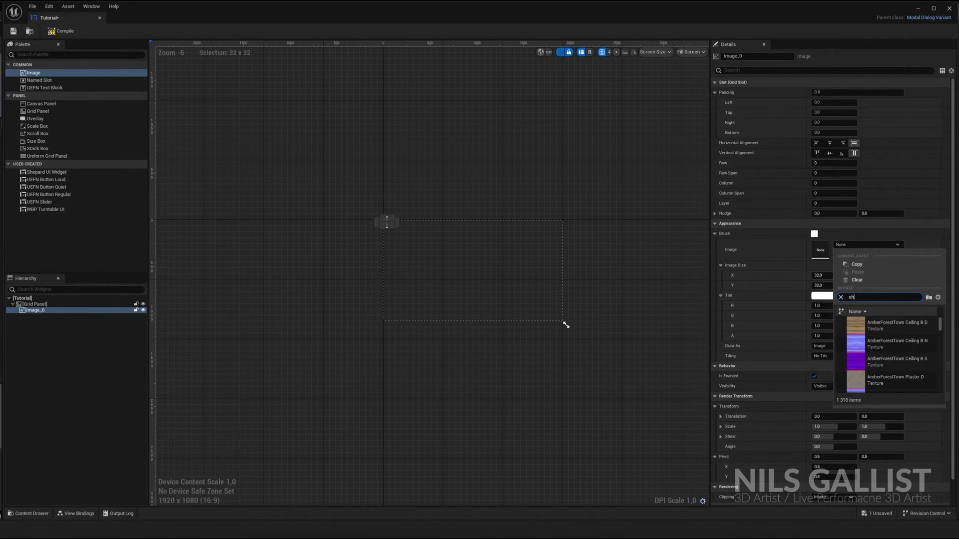
pyautogui.write('ep')
pyautogui.click(886, 325)
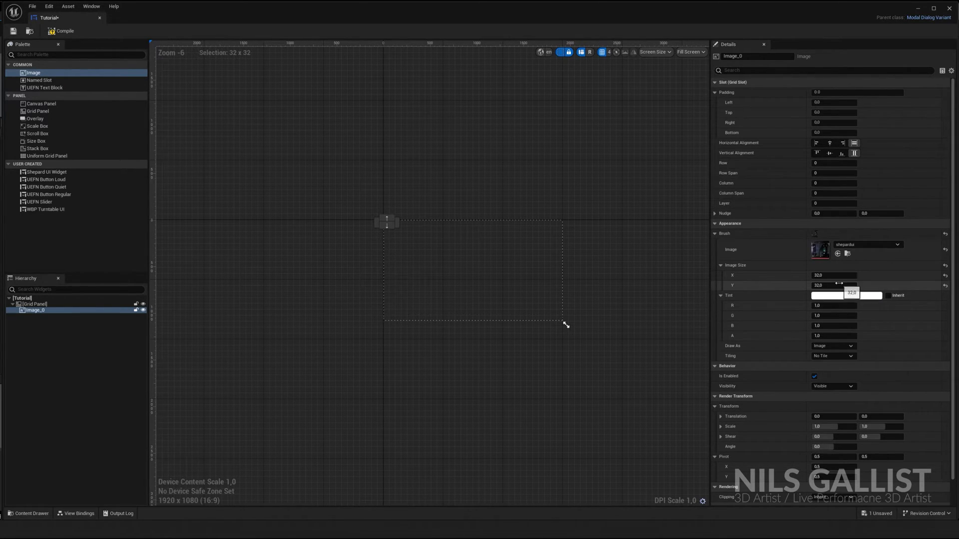
# Set the image size to 1920 × 1080 and lower its tint alpha to make it semi-transparent.
pyautogui.scroll(3, 458, 279)
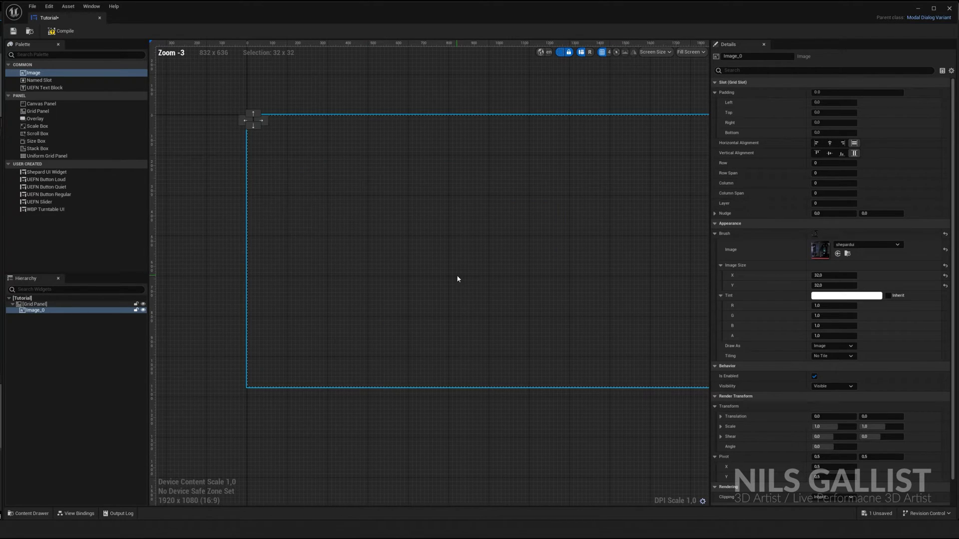
pyautogui.scroll(-1, 457, 279)
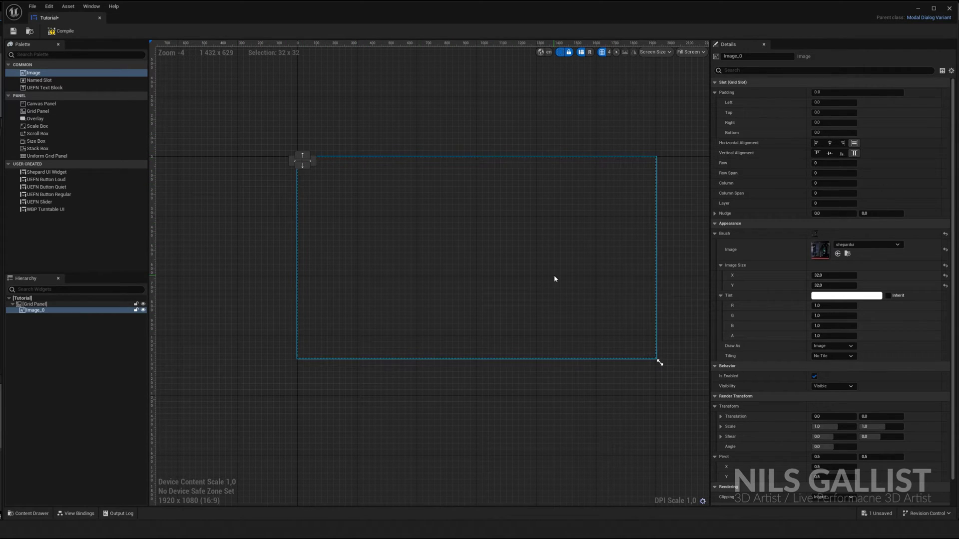
pyautogui.scroll(-1, 815, 443)
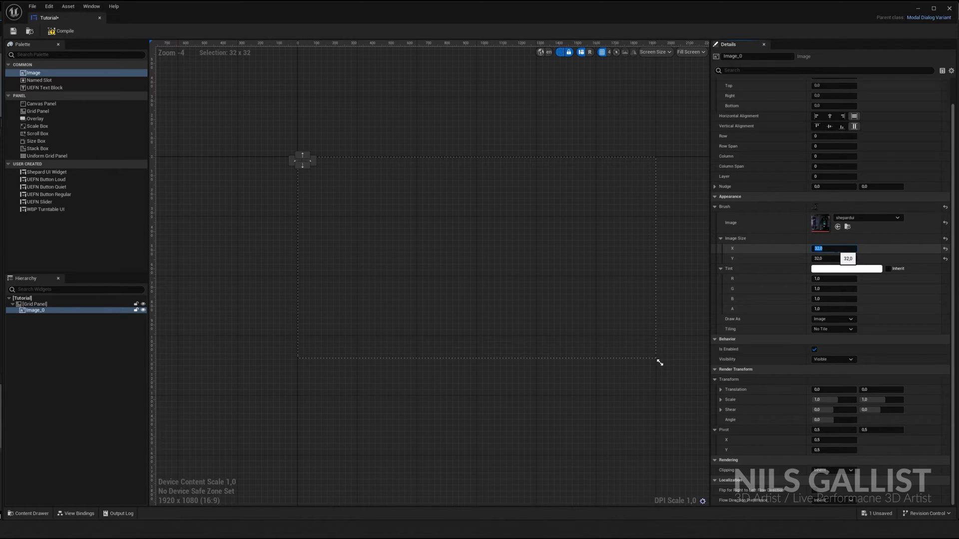
pyautogui.press('Return')
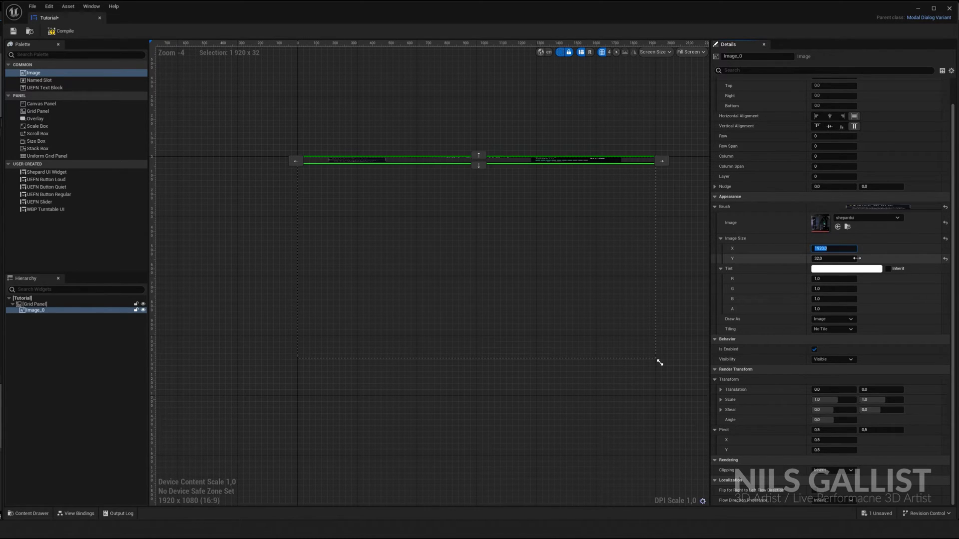
pyautogui.press('Return')
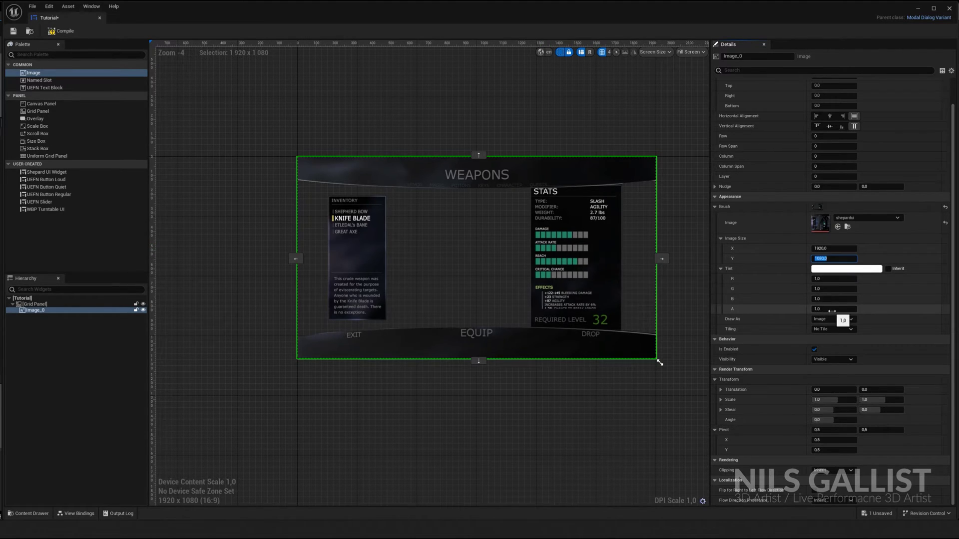
pyautogui.moveTo(833, 308)
pyautogui.mouseDown()
pyautogui.moveTo(799, 309)
pyautogui.moveTo(814, 309)
pyautogui.mouseUp()
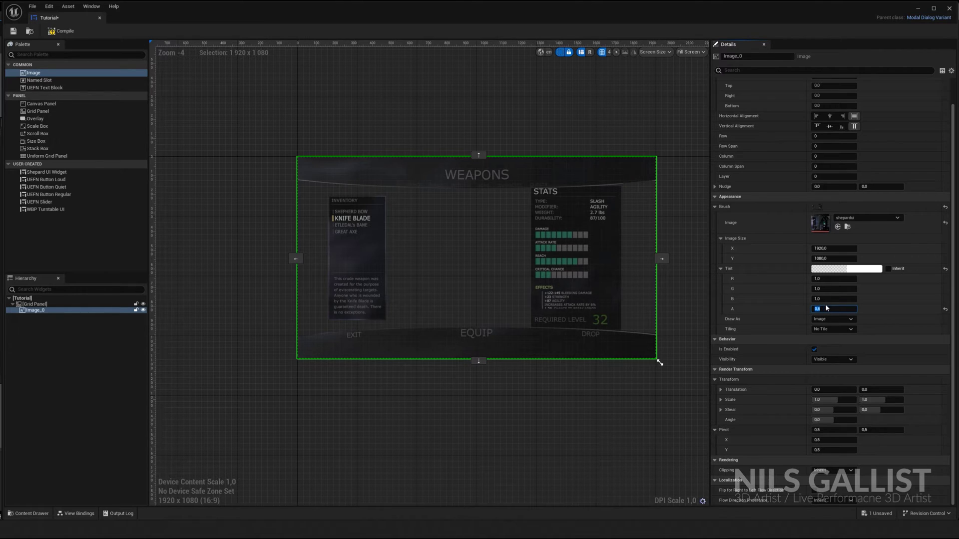
pyautogui.click(664, 131)
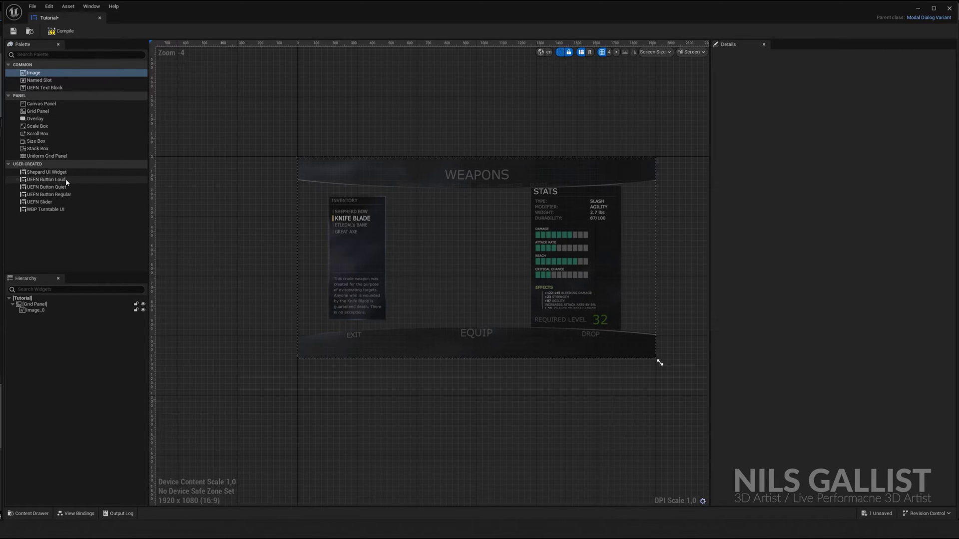
# Try the loud, quiet and regular UEFN buttons one by one in the grid panel, undoing each placement.
pyautogui.moveTo(66, 182); pyautogui.dragTo(443, 230)
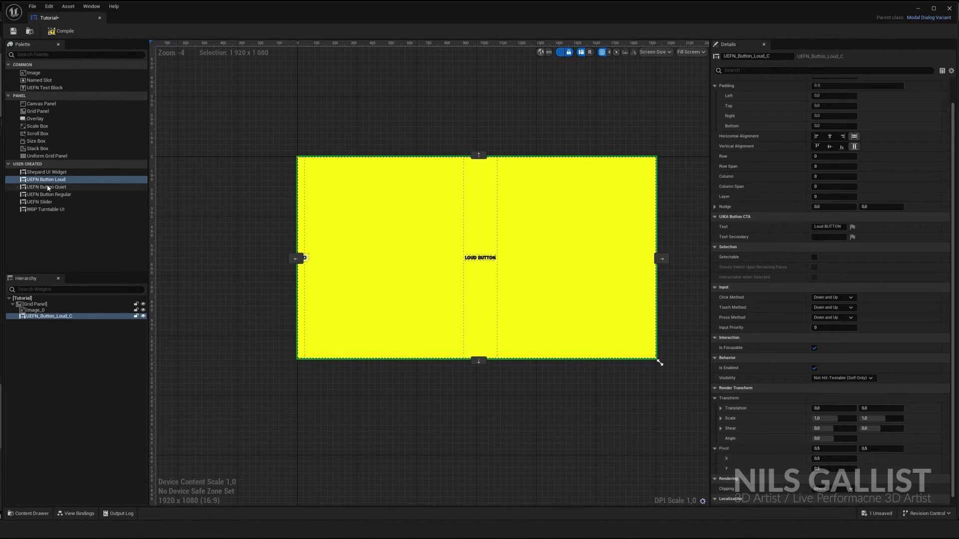
pyautogui.moveTo(49, 187); pyautogui.dragTo(463, 264)
pyautogui.hotkey('ctrl', 'z')
pyautogui.hotkey('ctrl', 'z')
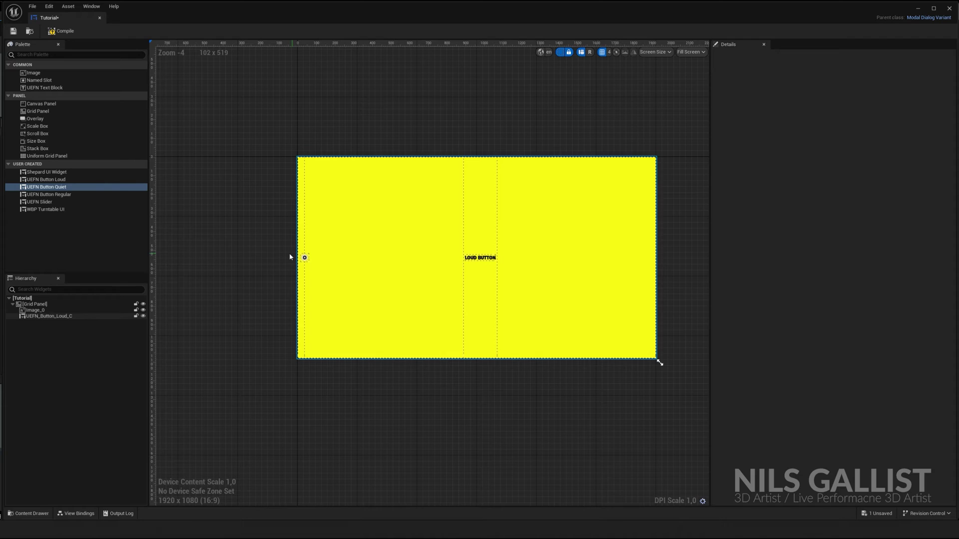
pyautogui.moveTo(64, 189); pyautogui.dragTo(487, 262)
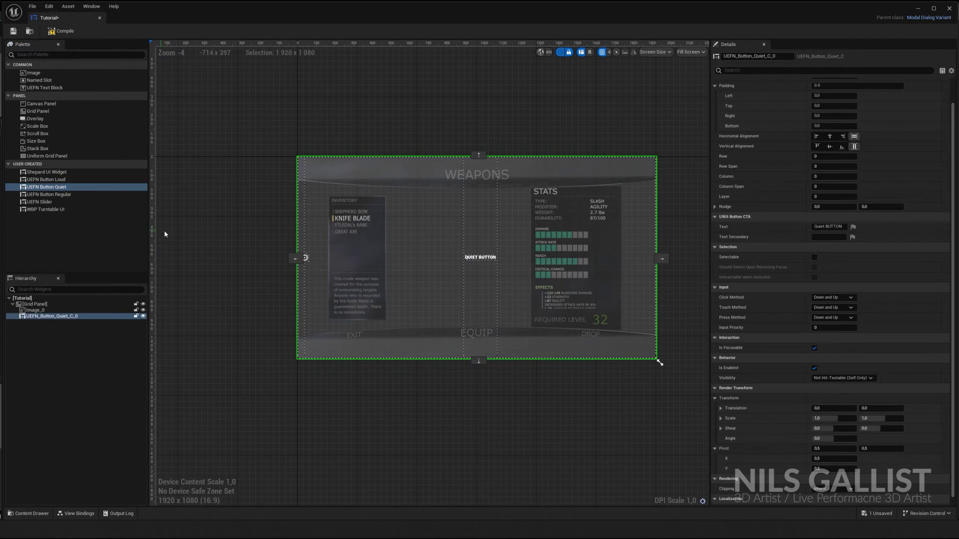
pyautogui.hotkey('ctrl', 'z')
pyautogui.click(68, 196)
pyautogui.moveTo(68, 195); pyautogui.dragTo(483, 256)
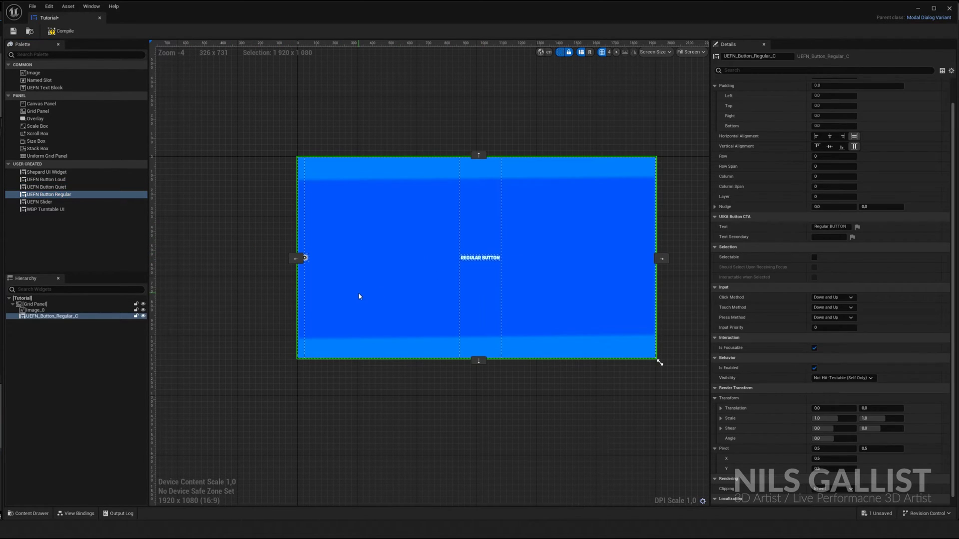
pyautogui.hotkey('ctrl', 'z')
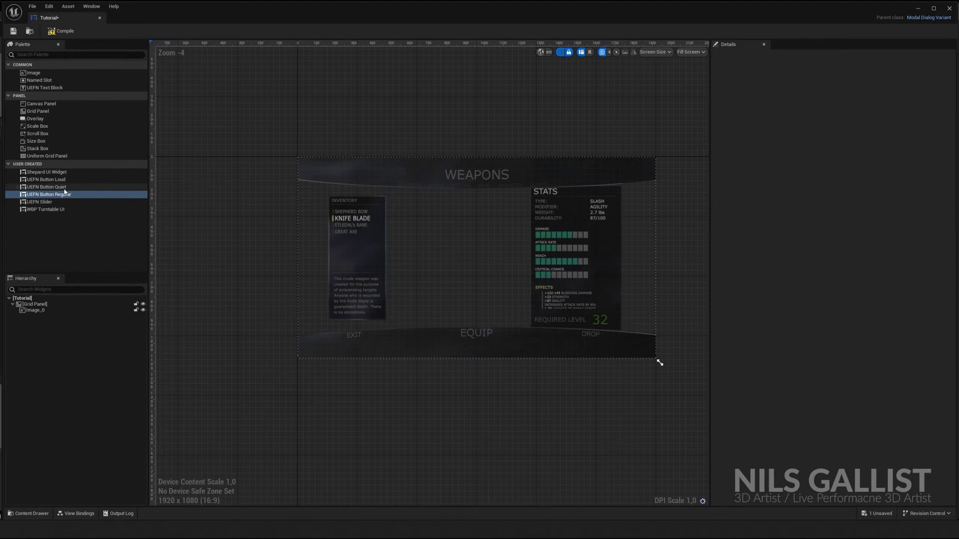
# Add a UEFN Button Loud to the grid panel and centre it horizontally and vertically.
pyautogui.moveTo(46, 179); pyautogui.dragTo(532, 277)
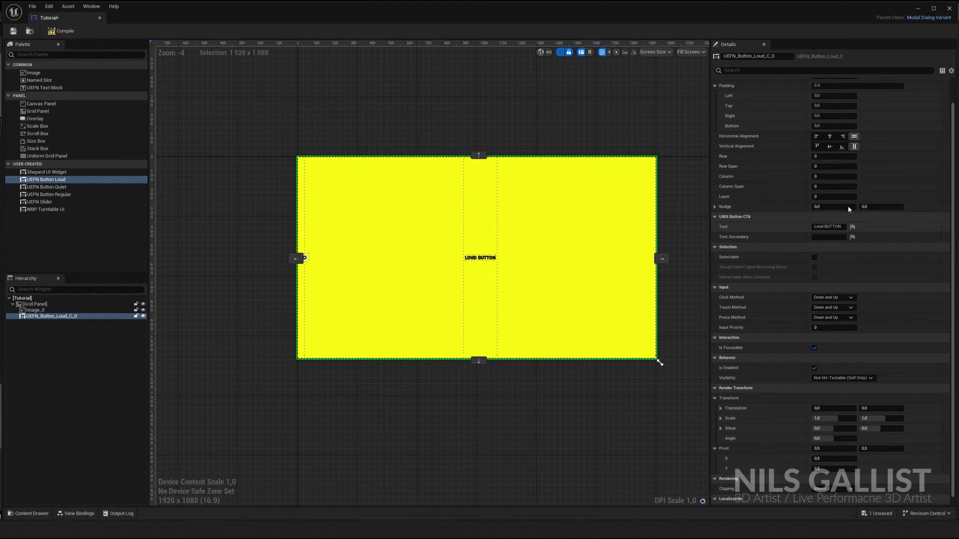
pyautogui.click(829, 137)
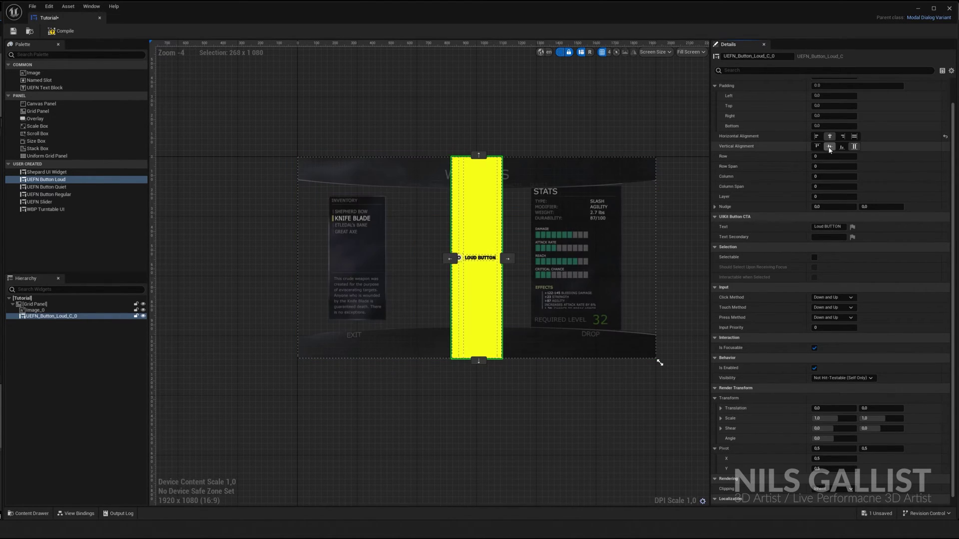
pyautogui.click(830, 147)
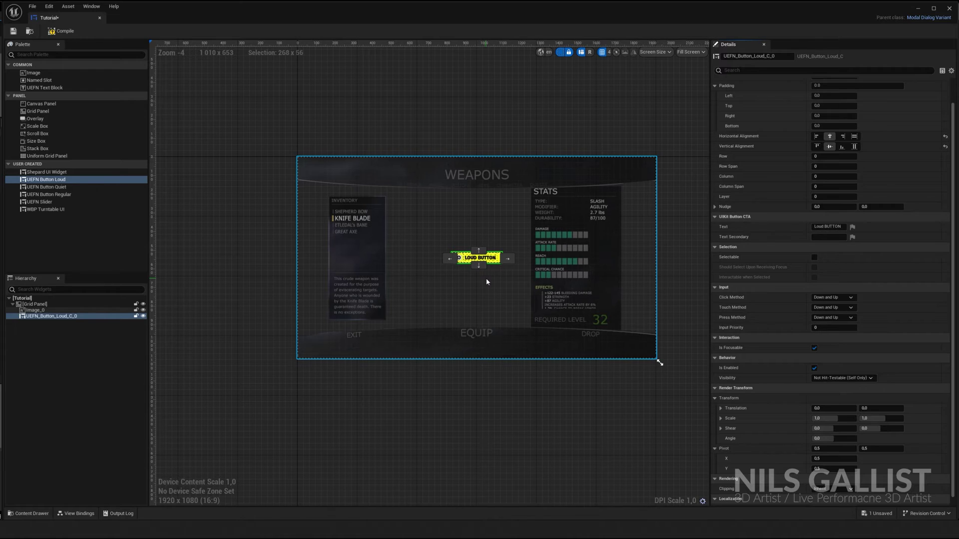
# Move the loud button down onto the EQUIP label with a Y translation of 417, and compile the widget.
pyautogui.scroll(2, 799, 259)
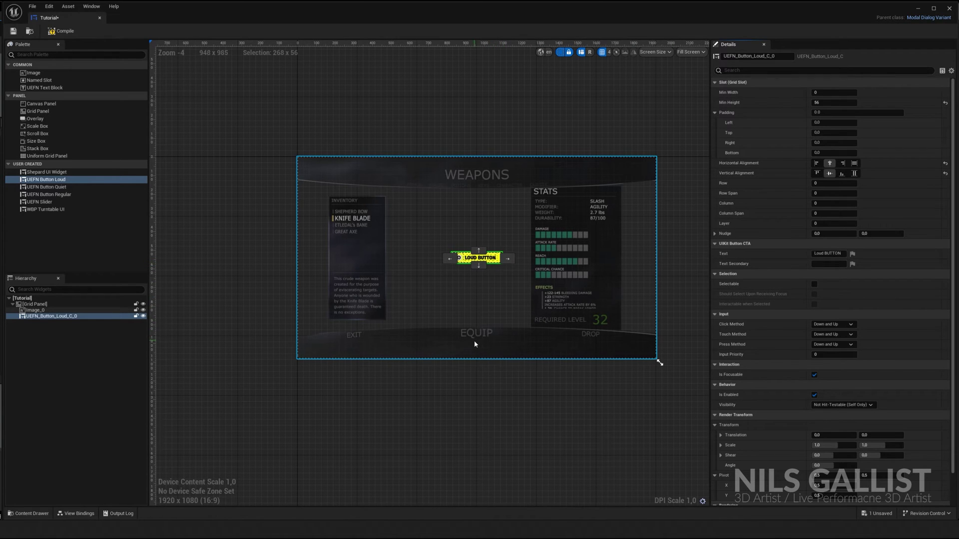
pyautogui.scroll(-3, 478, 337)
pyautogui.scroll(5, 479, 336)
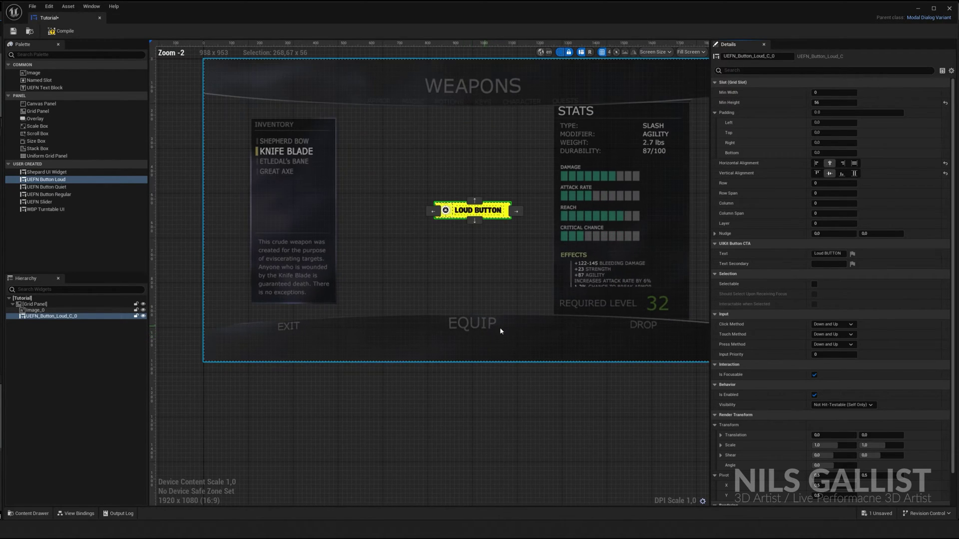
pyautogui.moveTo(833, 435); pyautogui.dragTo(925, 438)
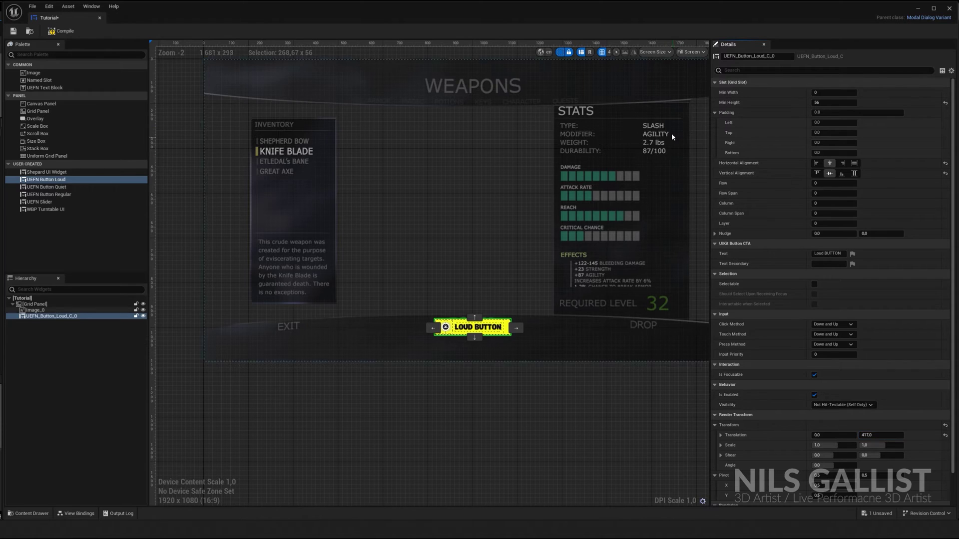
pyautogui.click(55, 33)
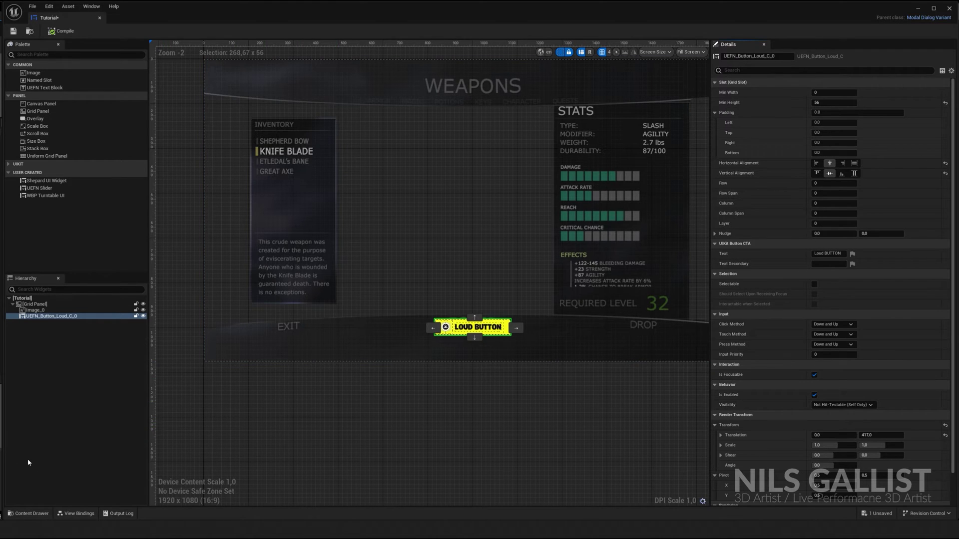
# Create a view binding for the loud button, point its direction toward the viewmodel, and assign the Get Response Button 1 conversion function.
pyautogui.click(81, 515)
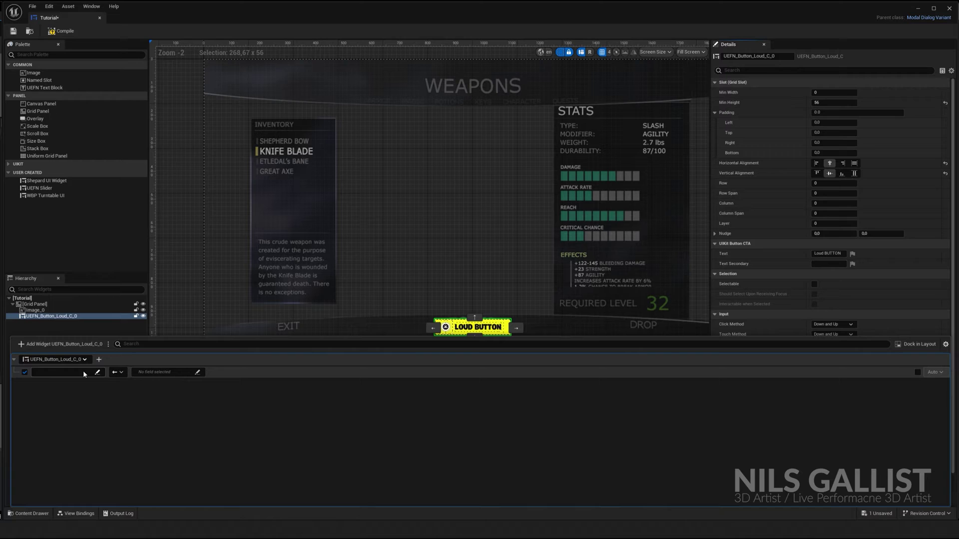
pyautogui.click(118, 372)
pyautogui.click(142, 407)
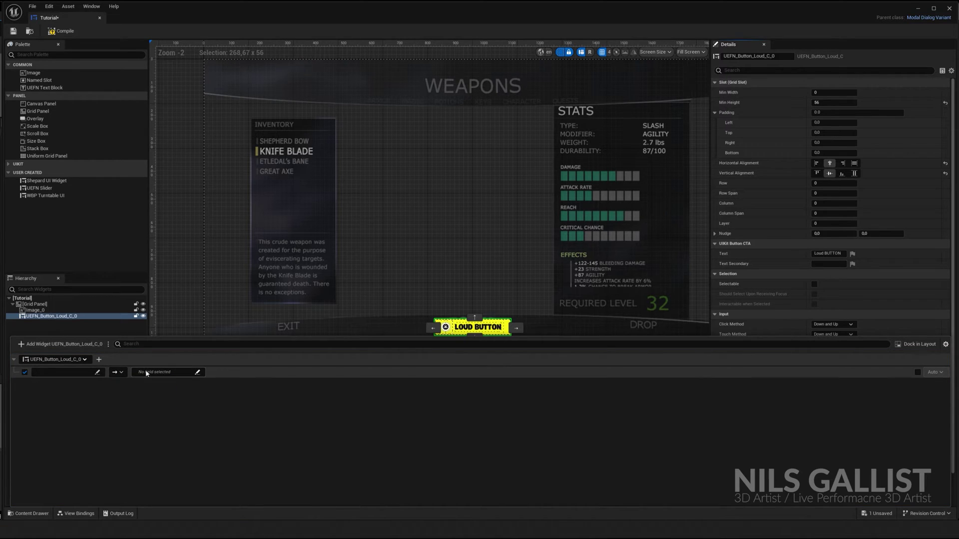
pyautogui.click(85, 374)
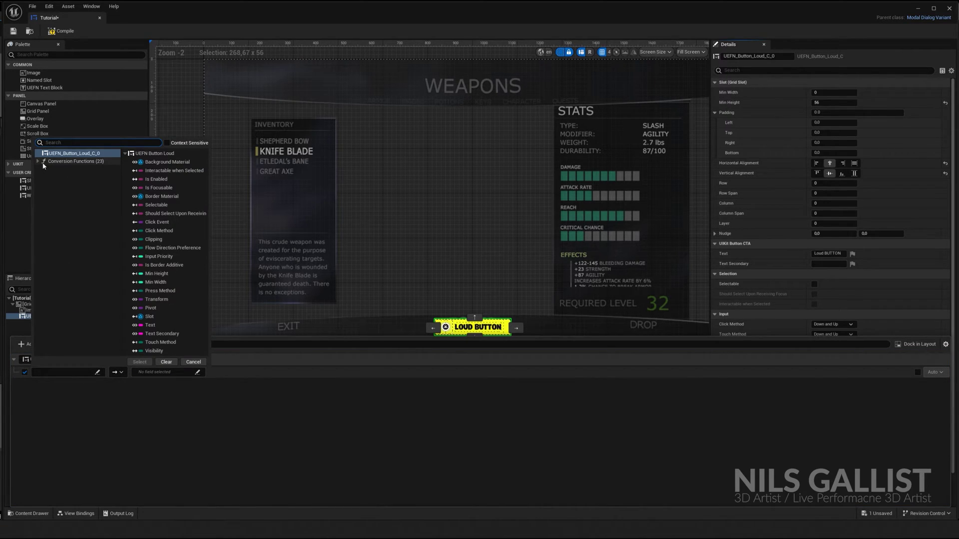
pyautogui.click(65, 375)
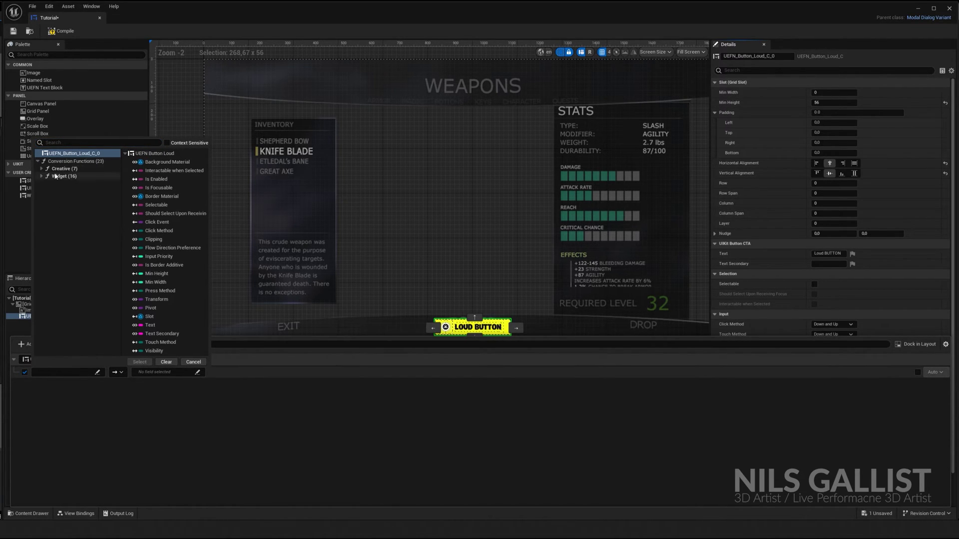
pyautogui.doubleClick(76, 161)
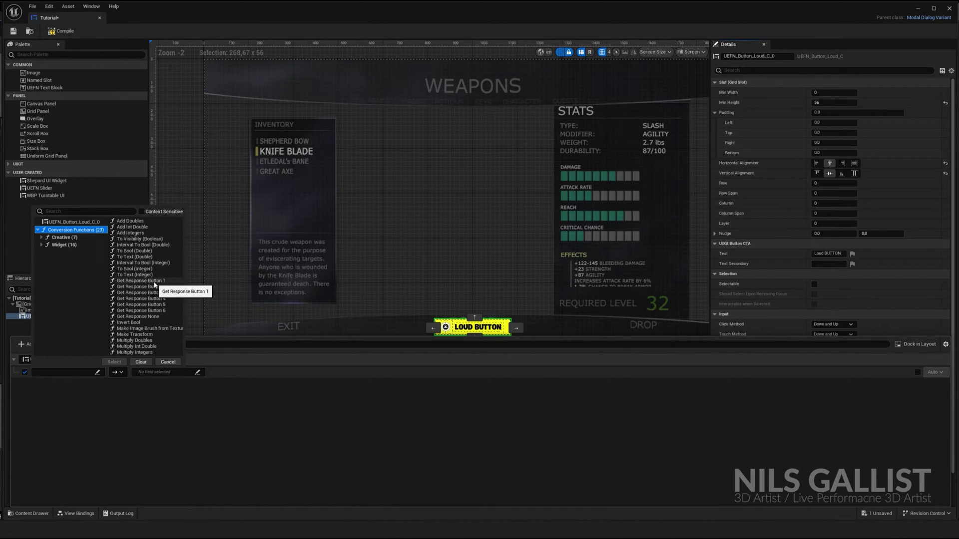
pyautogui.click(140, 281)
pyautogui.click(113, 361)
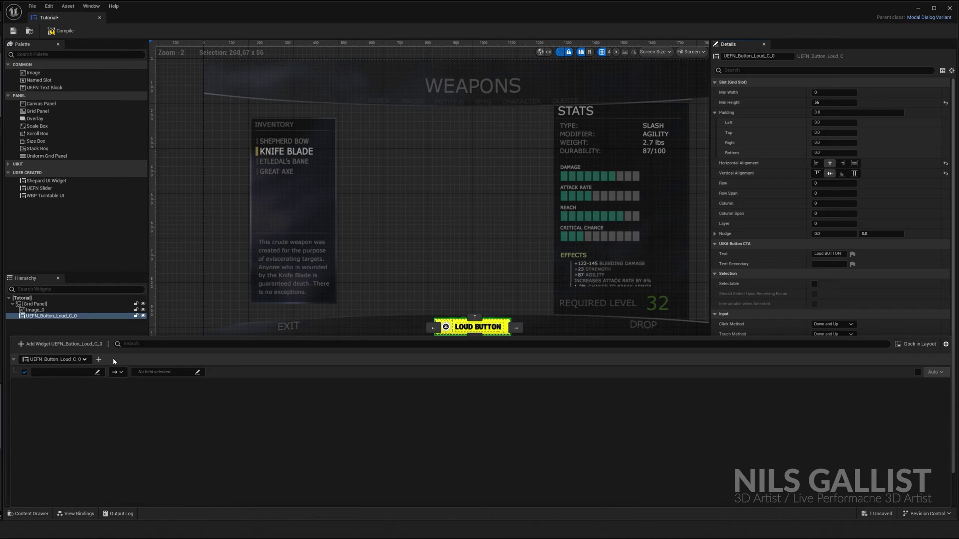
# Set the binding's destination to the Response property of CreativeModalDialogViewmodel.
pyautogui.click(152, 372)
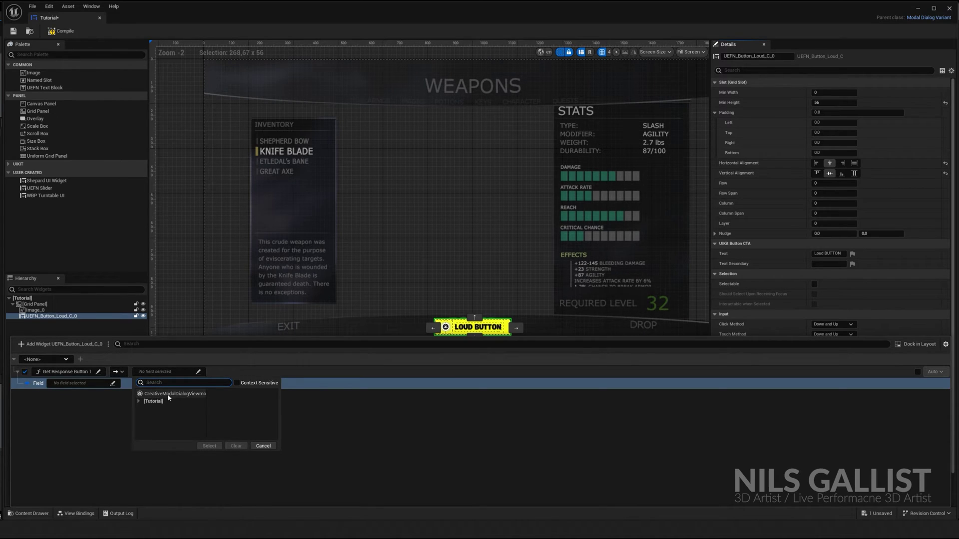
pyautogui.click(150, 394)
pyautogui.click(252, 316)
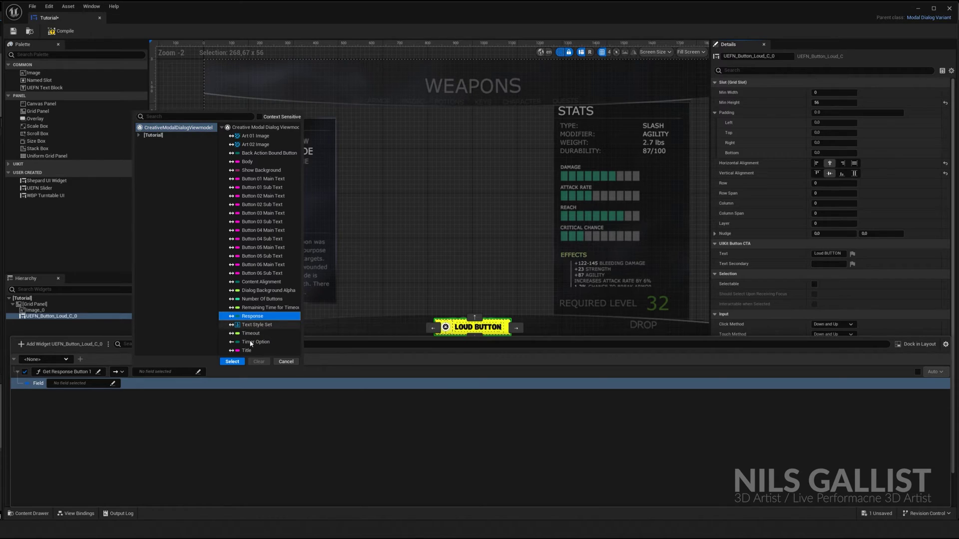
pyautogui.click(232, 362)
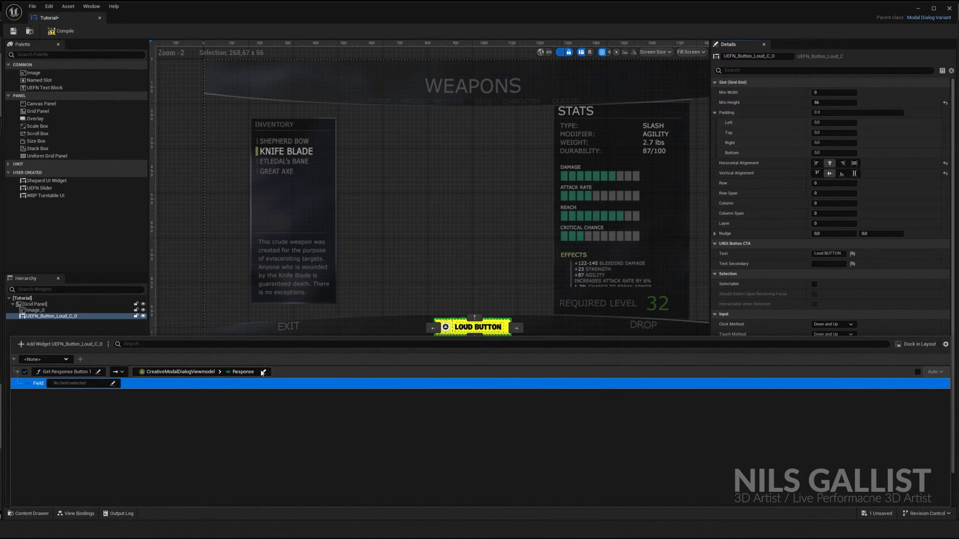
# Assign the loud button's Click Event as the conversion function's field and compile the widget.
pyautogui.click(85, 384)
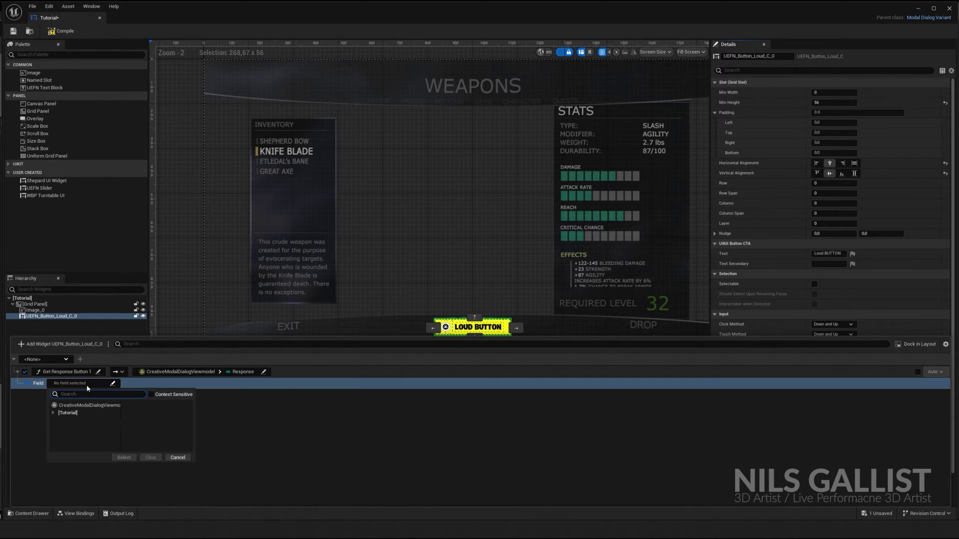
pyautogui.click(57, 420)
pyautogui.click(84, 436)
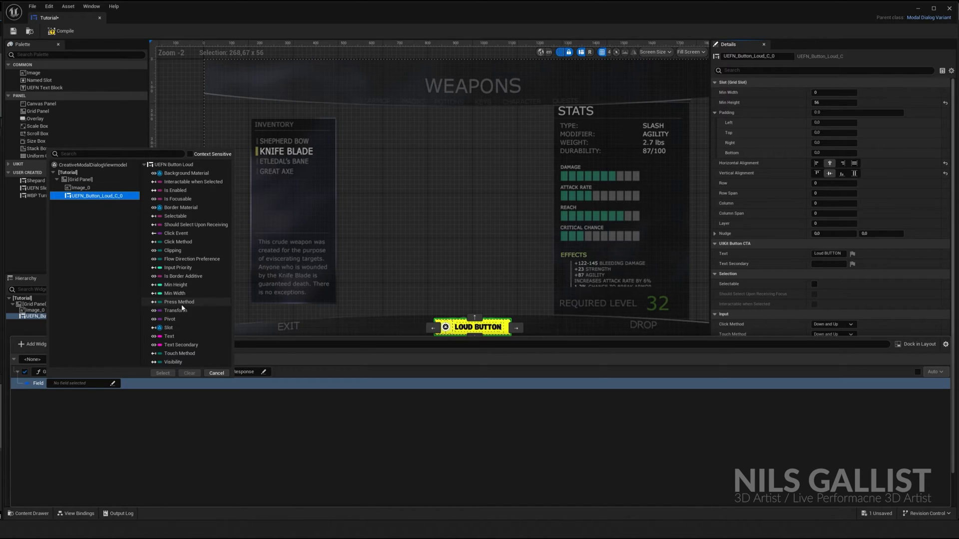
pyautogui.click(183, 234)
pyautogui.click(163, 374)
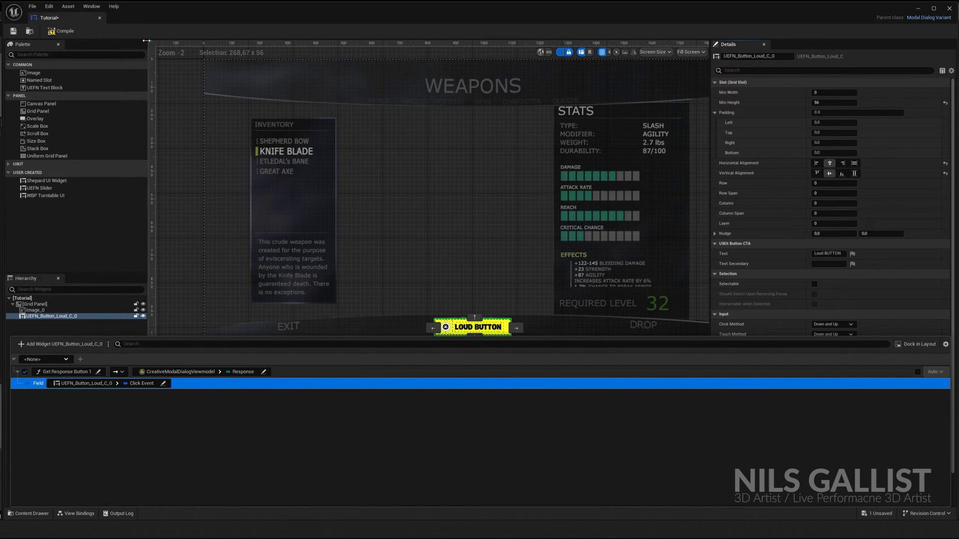
pyautogui.click(64, 32)
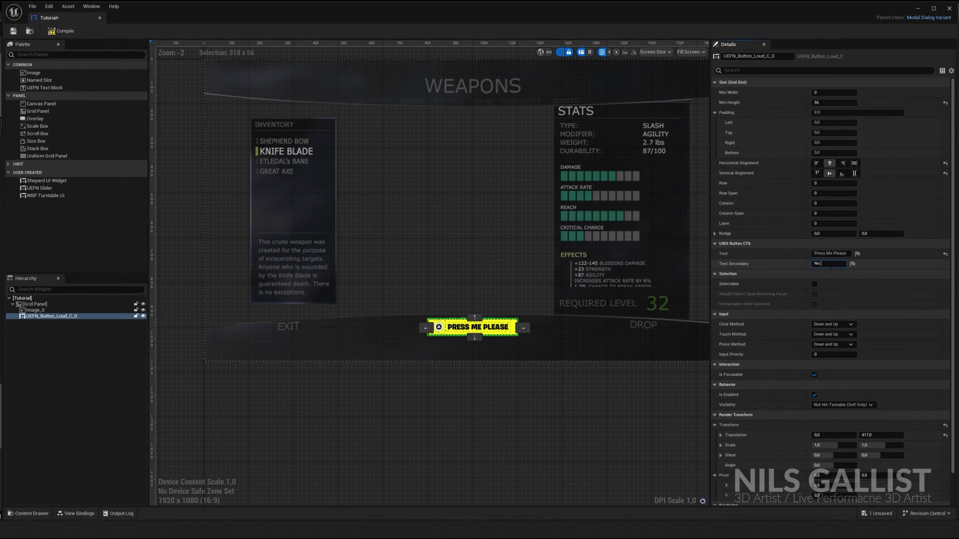
# Label the button "Press Me Please" with the secondary text "No way!", and compile and save the widget.
pyautogui.write('!')
pyautogui.press('Return')
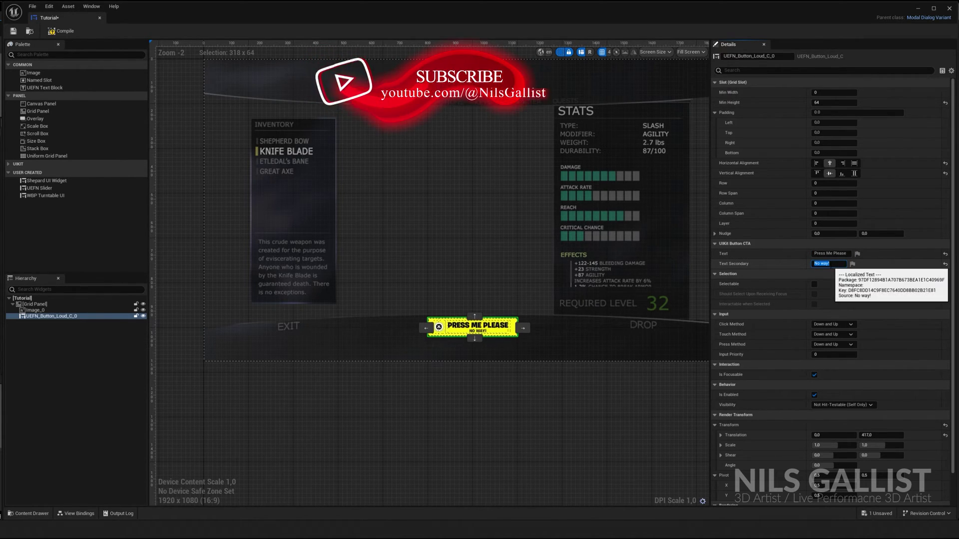
pyautogui.click(59, 32)
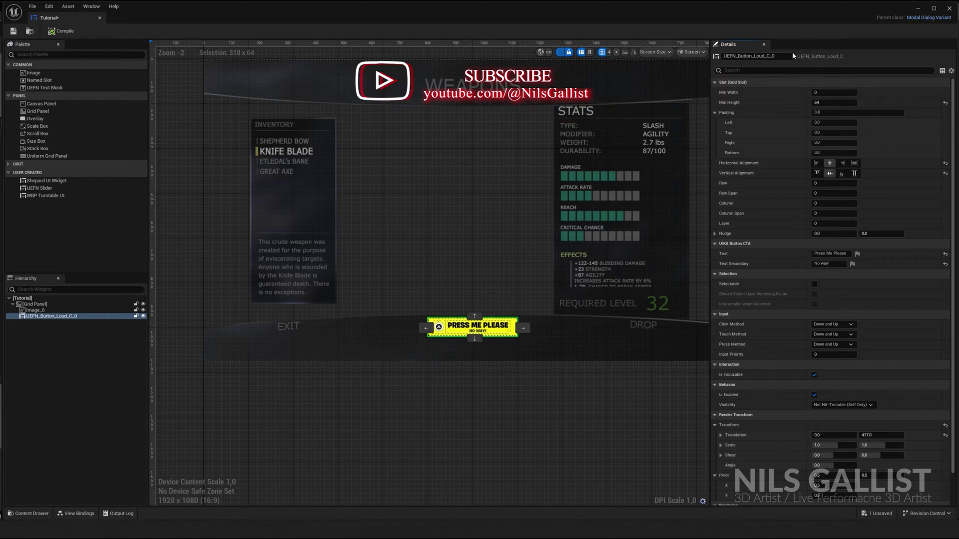
pyautogui.hotkey('ctrl', 's')
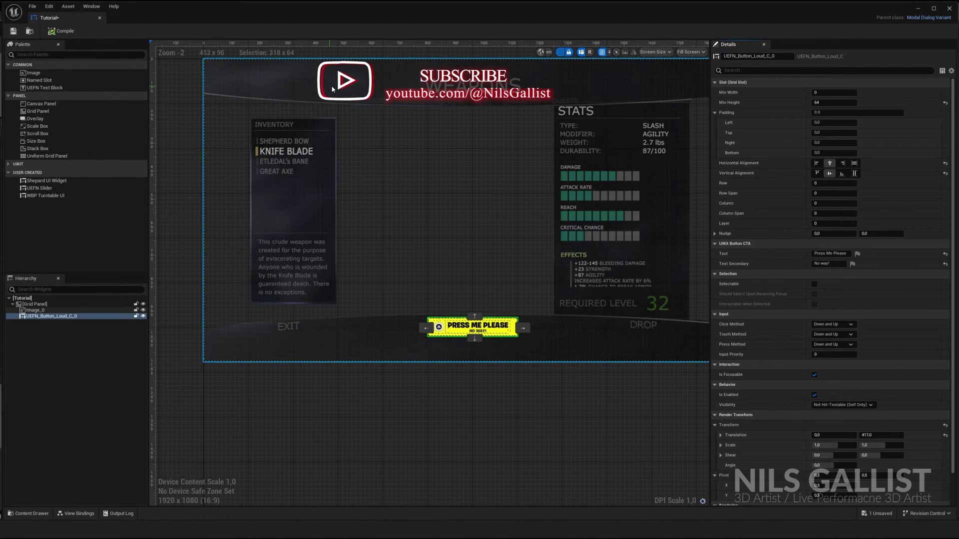
# Return to the level editor and widen the details area of the selected Pop-up Dialog Device.
pyautogui.click(918, 8)
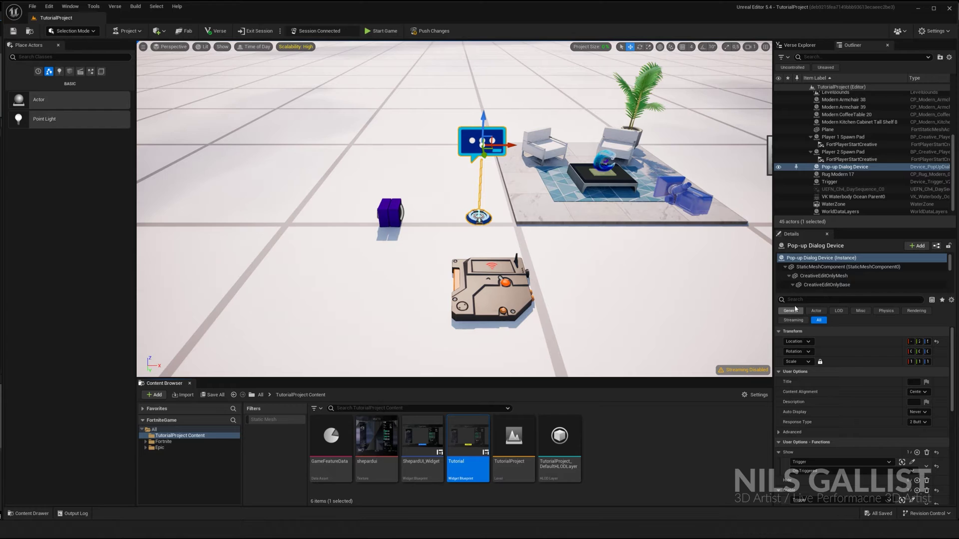
pyautogui.moveTo(768, 268); pyautogui.dragTo(710, 267, button='right')
pyautogui.moveTo(505, 156); pyautogui.dragTo(564, 155, button='right')
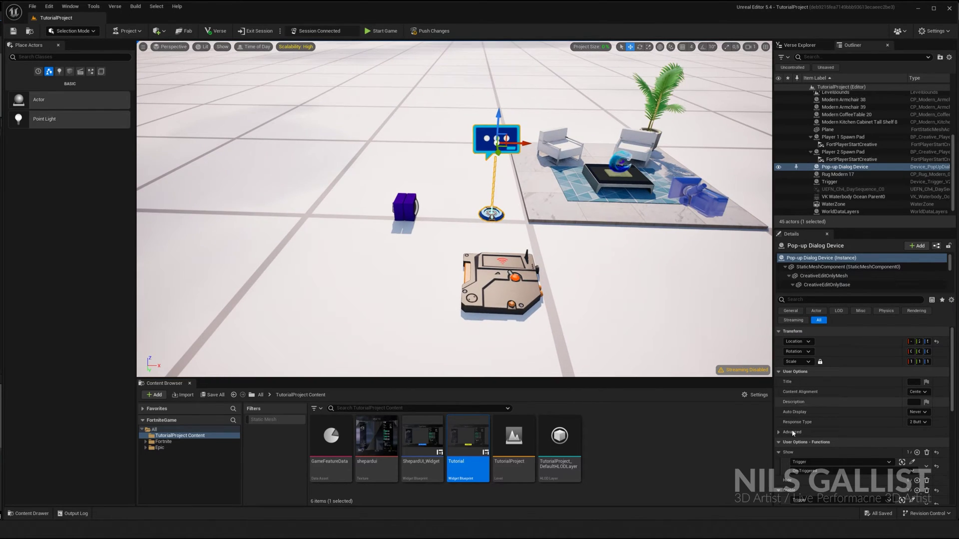
pyautogui.press('Delete')
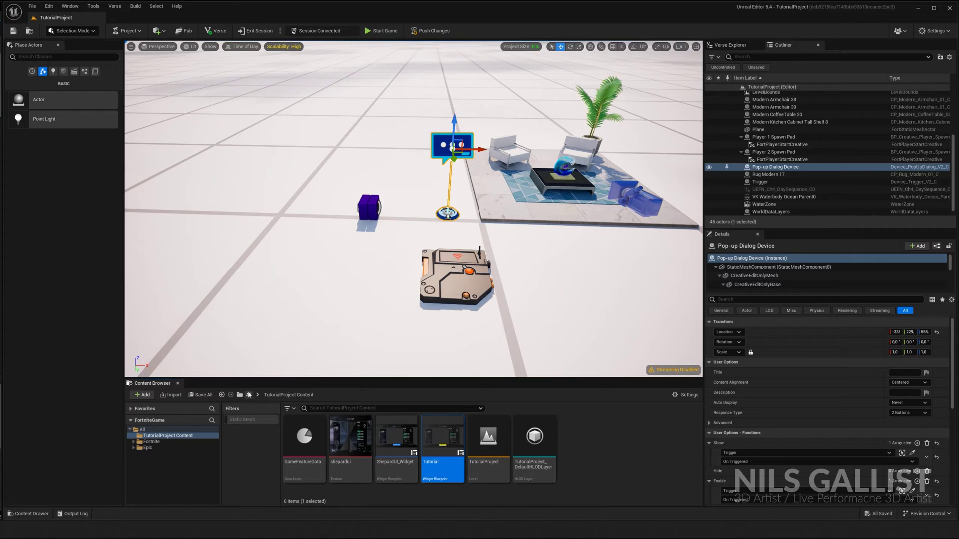
# Browse to the Fortnite Devices content folder and search it for "dialo".
pyautogui.click(249, 395)
pyautogui.doubleClick(350, 438)
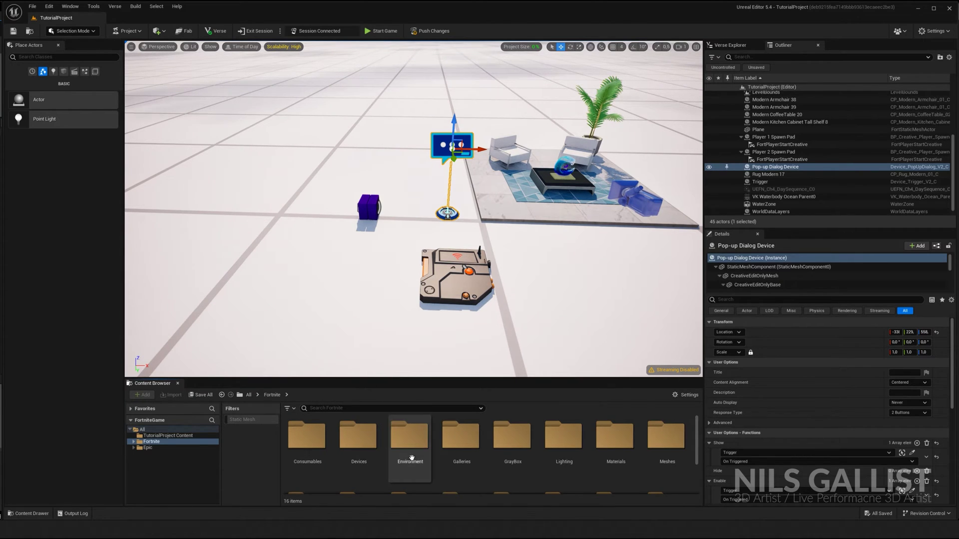
pyautogui.doubleClick(358, 436)
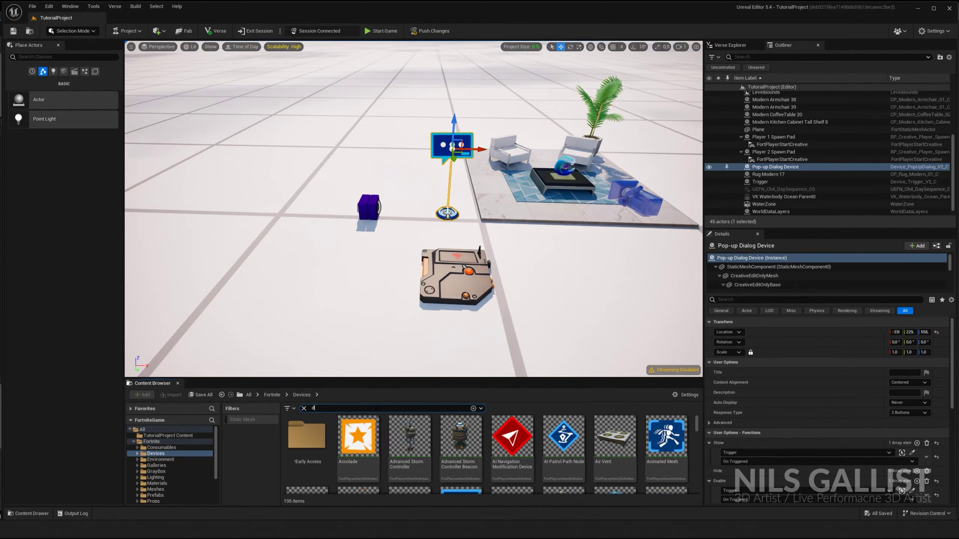
pyautogui.write('dialo')
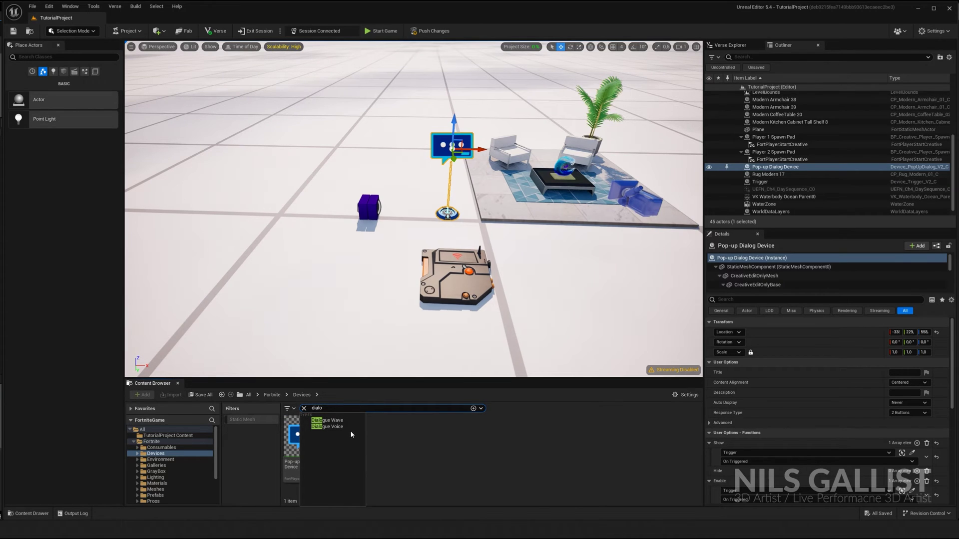
pyautogui.click(422, 449)
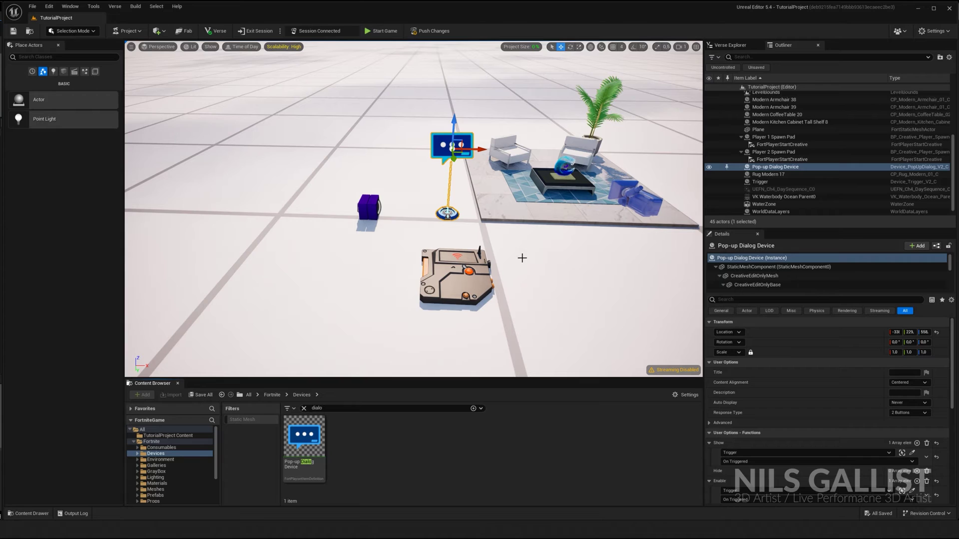
# Widen the details area and bind the Pop-up Dialog Device's Show function to the Trigger's On Triggered event.
pyautogui.scroll(-1, 811, 431)
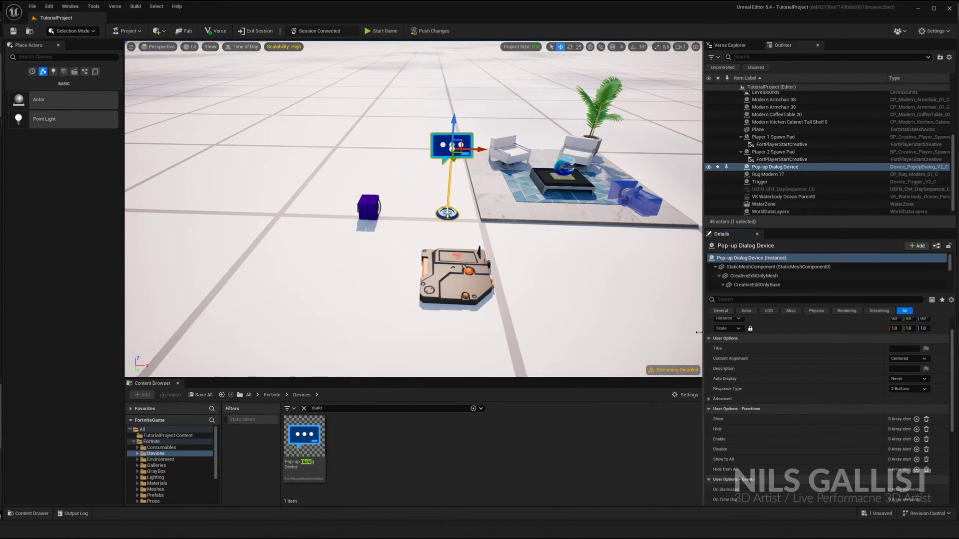
pyautogui.moveTo(702, 335); pyautogui.dragTo(672, 336)
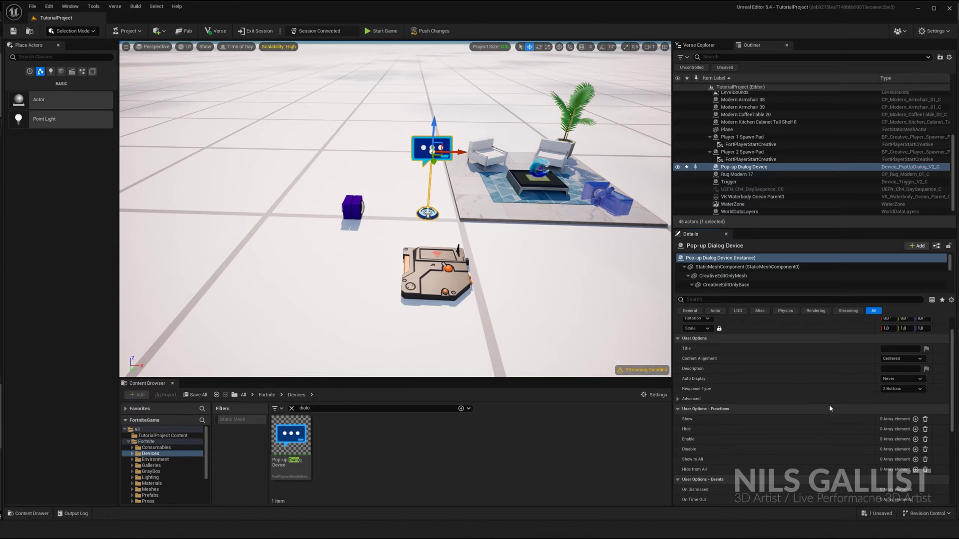
pyautogui.scroll(2, 859, 407)
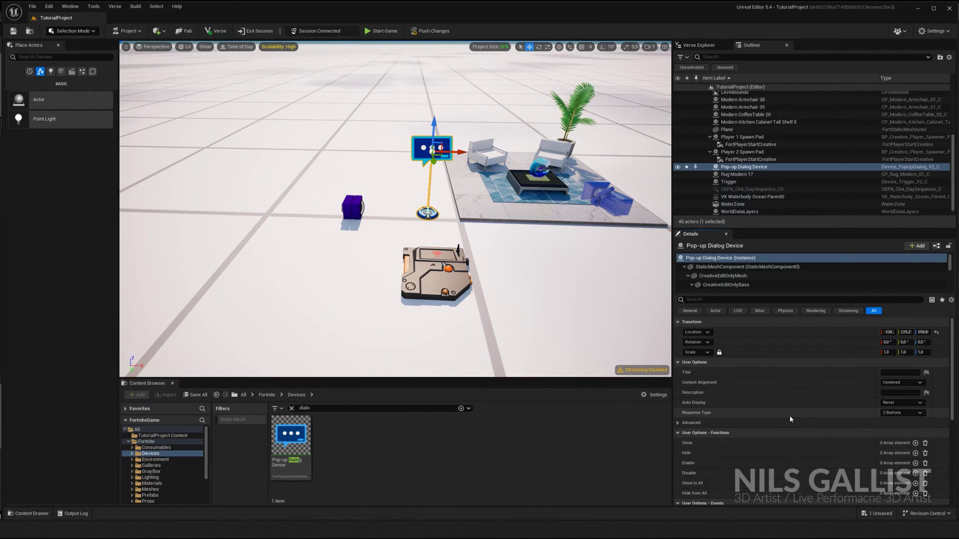
pyautogui.scroll(-5, 799, 414)
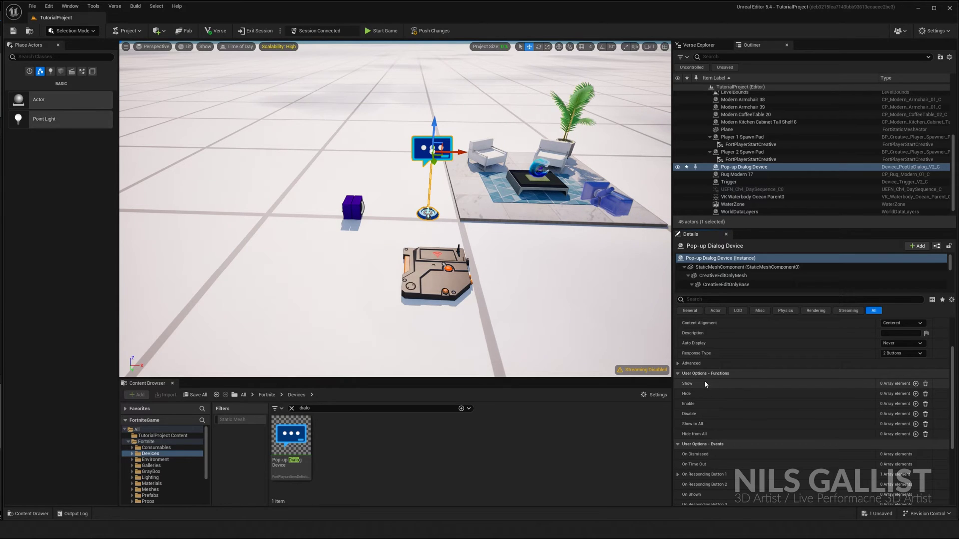
pyautogui.click(915, 384)
pyautogui.click(840, 395)
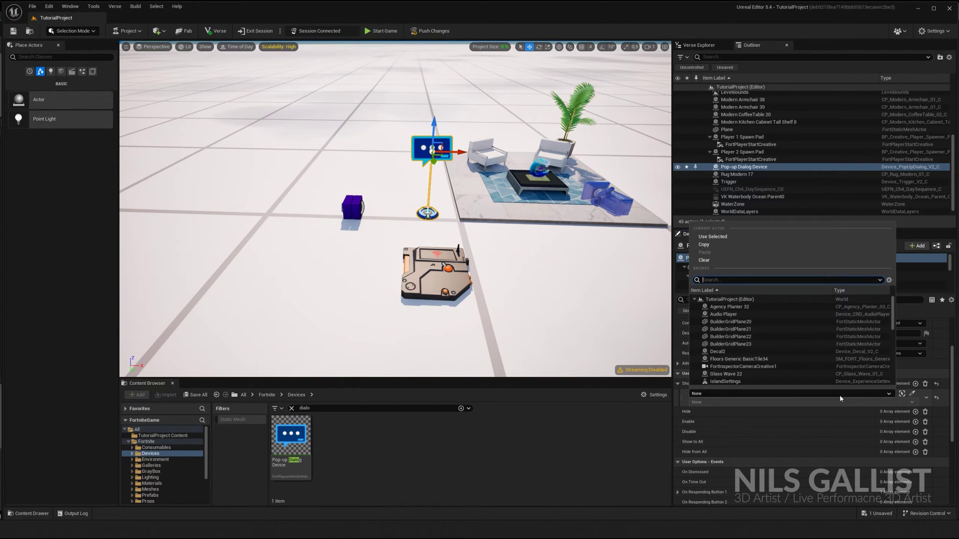
pyautogui.write('trig')
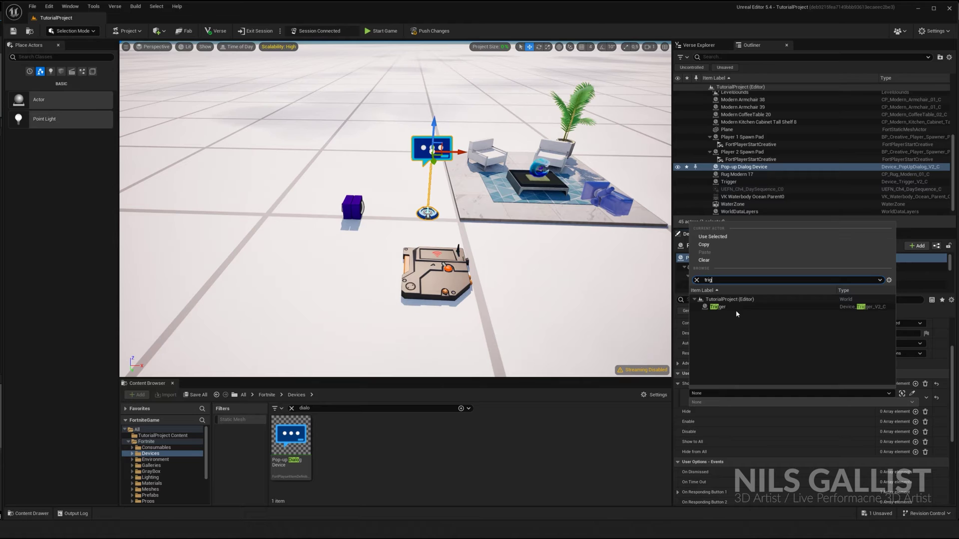
pyautogui.click(720, 307)
pyautogui.click(717, 402)
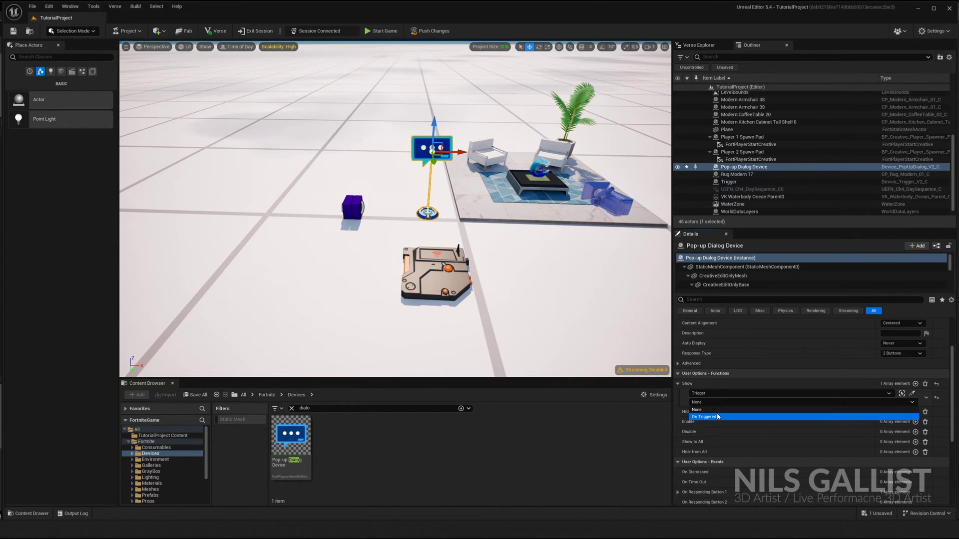
pyautogui.click(704, 417)
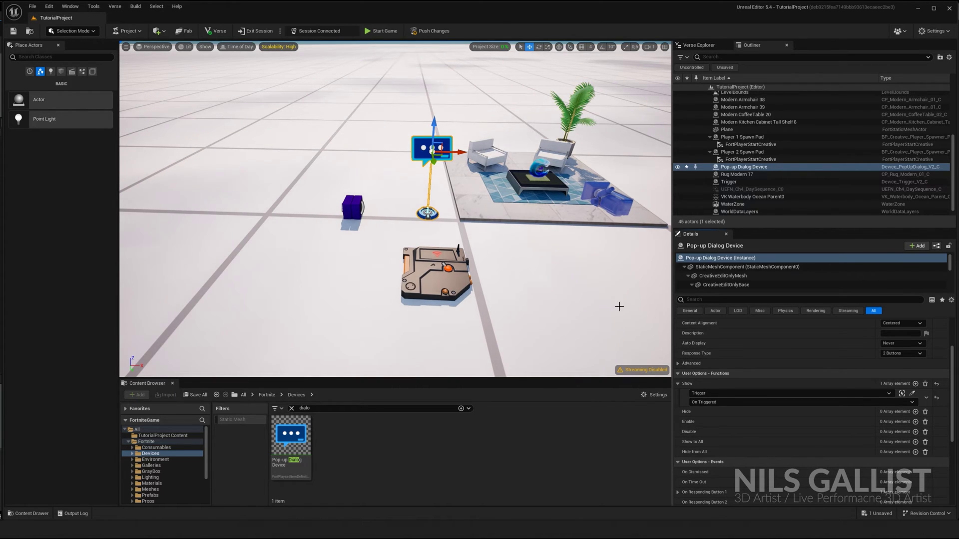
# Bind the Pop-up Dialog Device's Enable function to the Trigger's On Triggered event.
pyautogui.click(915, 422)
pyautogui.click(778, 431)
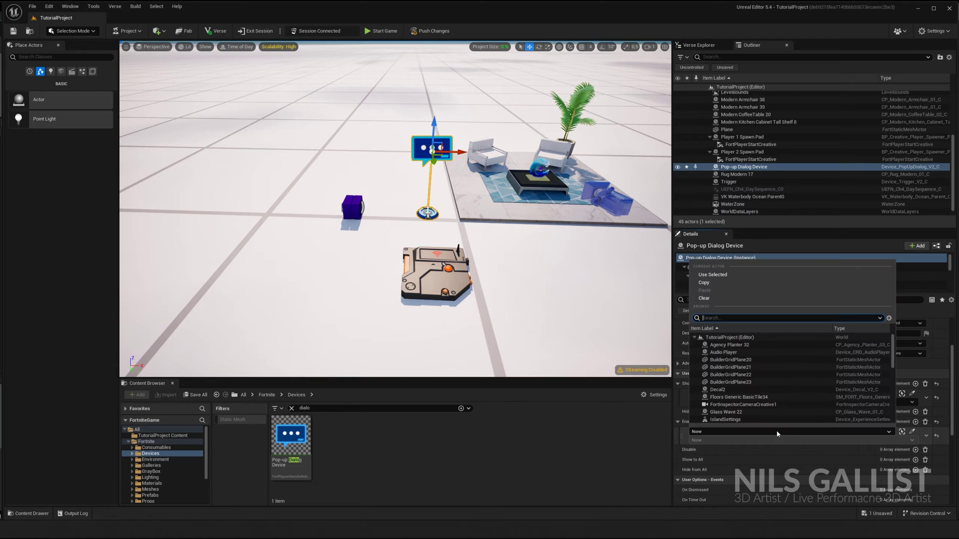
pyautogui.write('trigger')
pyautogui.click(740, 341)
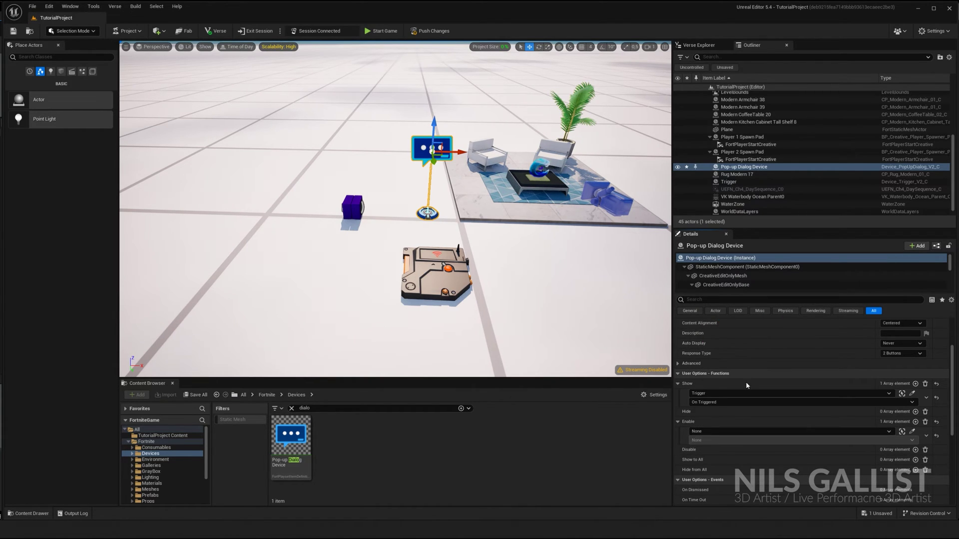
pyautogui.click(707, 431)
pyautogui.click(707, 445)
pyautogui.click(707, 441)
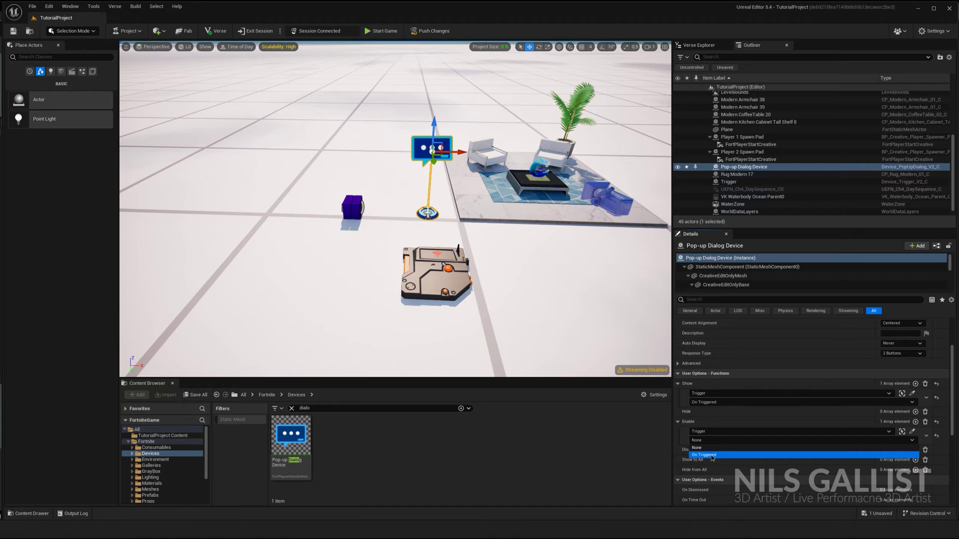
pyautogui.click(711, 456)
# Set the Modal Widget's Template Override Class to Tutorial and locate that widget asset in the project content.
pyautogui.scroll(-4, 749, 362)
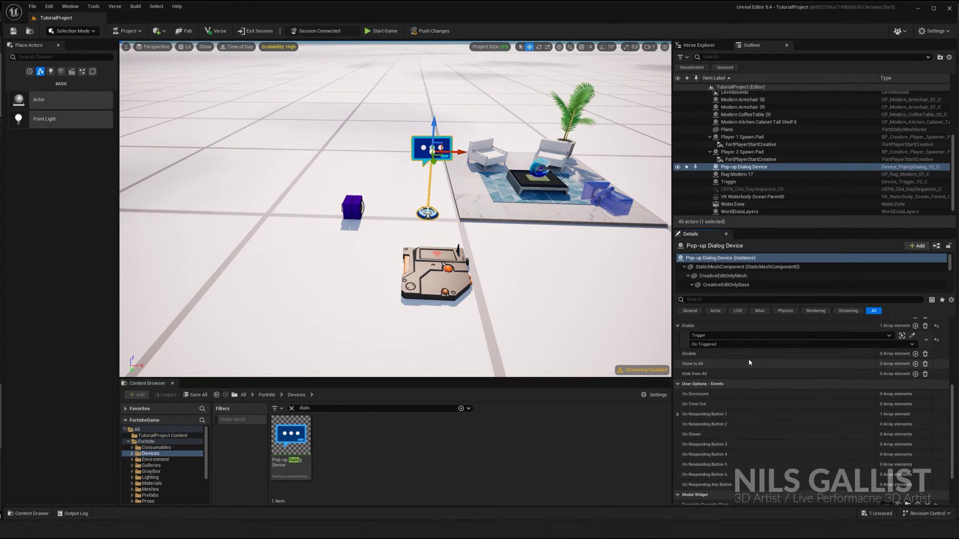
pyautogui.scroll(-2, 749, 362)
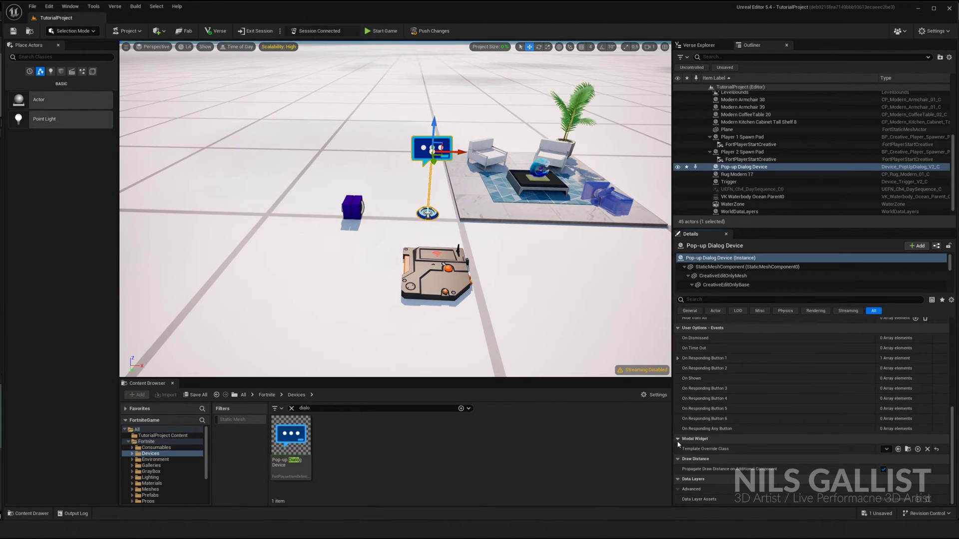
pyautogui.click(886, 450)
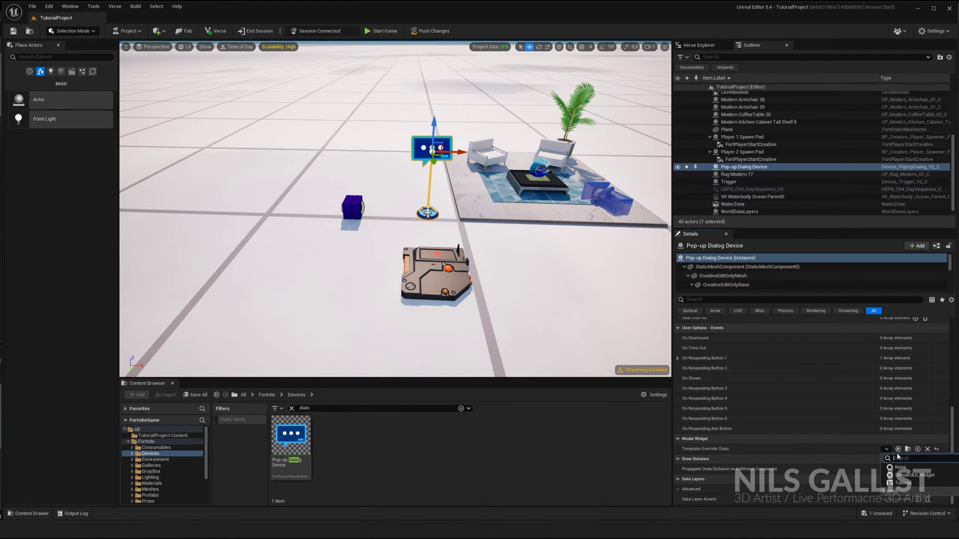
pyautogui.click(917, 487)
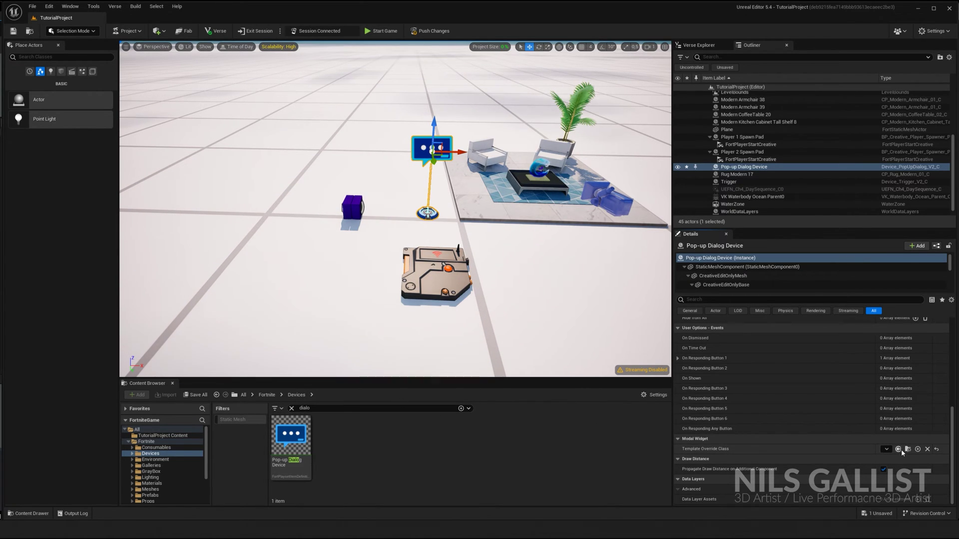
pyautogui.moveTo(875, 389); pyautogui.dragTo(825, 391)
pyautogui.click(879, 449)
# Enlarge the details area and review the Pop-up Dialog Device's user options, function bindings, events and modal widget setting.
pyautogui.scroll(5, 742, 403)
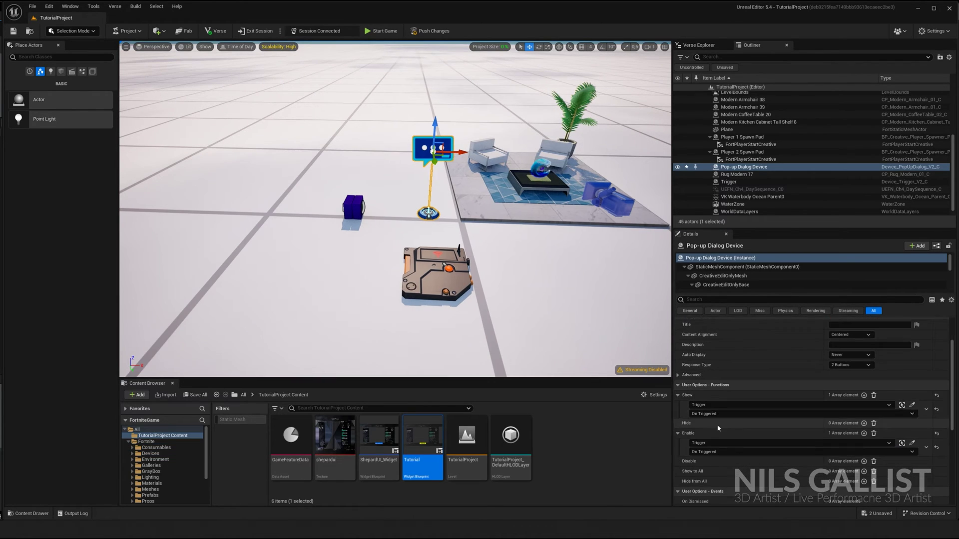
pyautogui.moveTo(799, 228); pyautogui.dragTo(809, 139)
pyautogui.scroll(1, 757, 372)
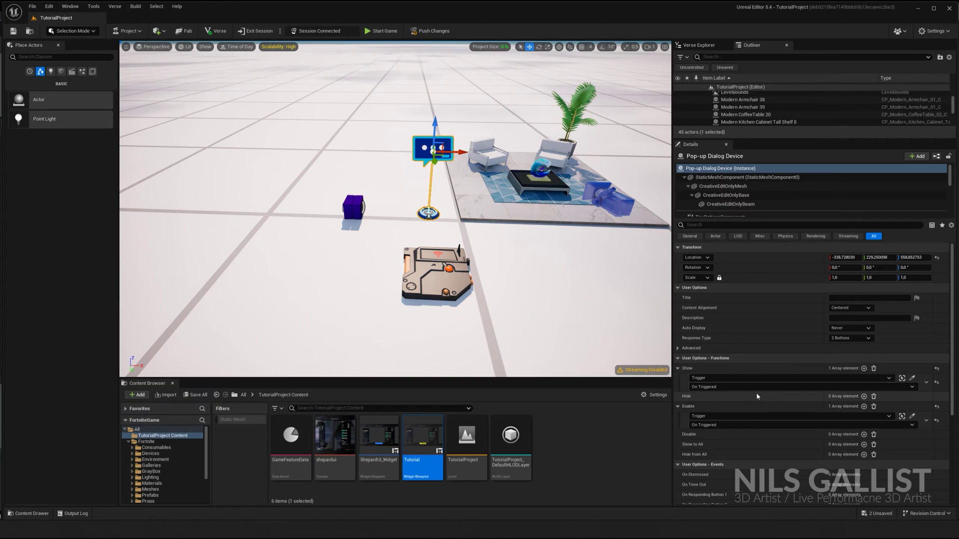
pyautogui.scroll(-2, 756, 392)
pyautogui.scroll(-6, 781, 392)
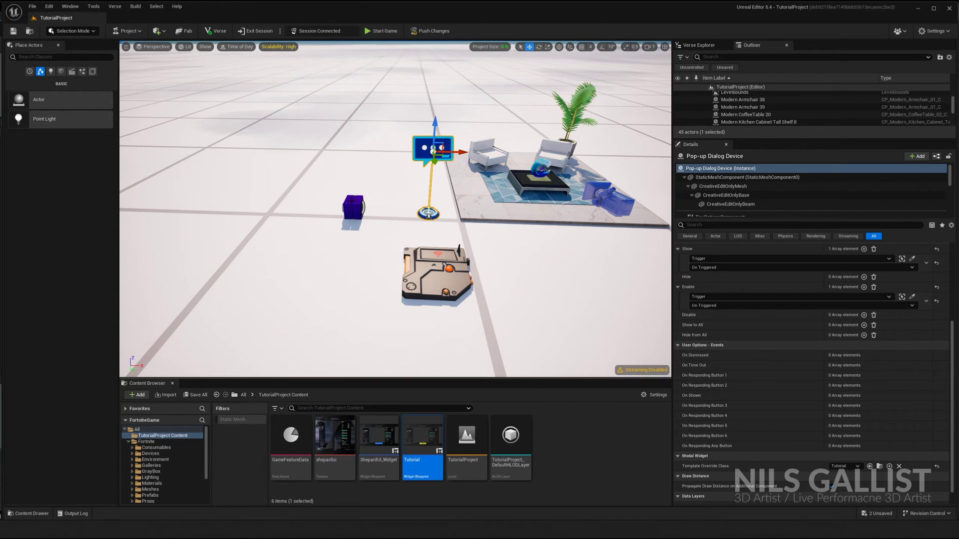
# Select the Audio Player device, locate its assigned ActionTrigger_PowerOn_Cue sound in the content folders and preview it.
pyautogui.click(352, 207)
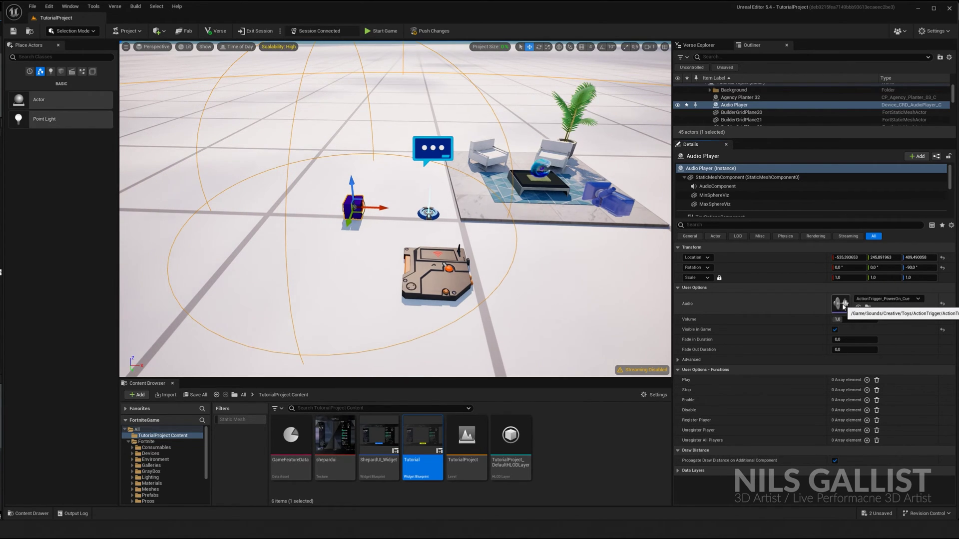
pyautogui.click(868, 307)
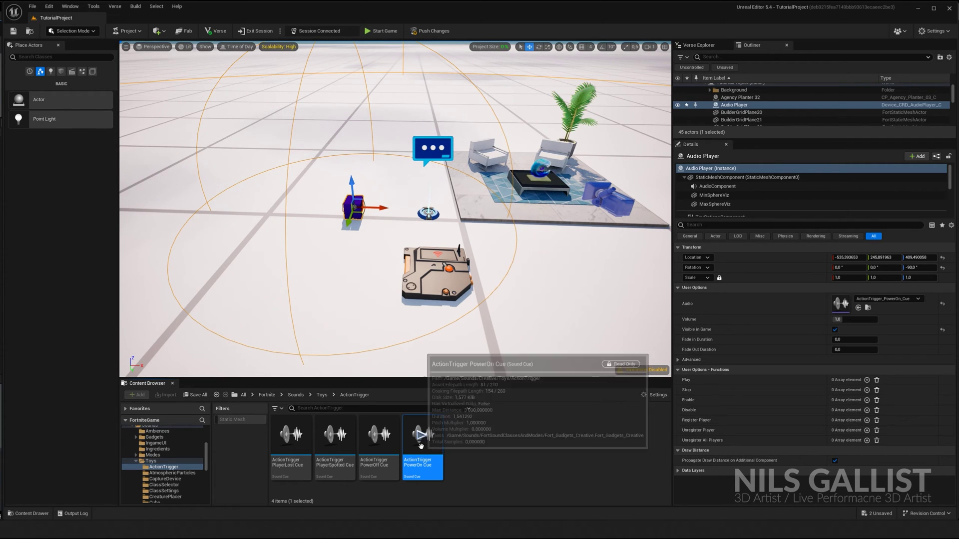
pyautogui.click(424, 437)
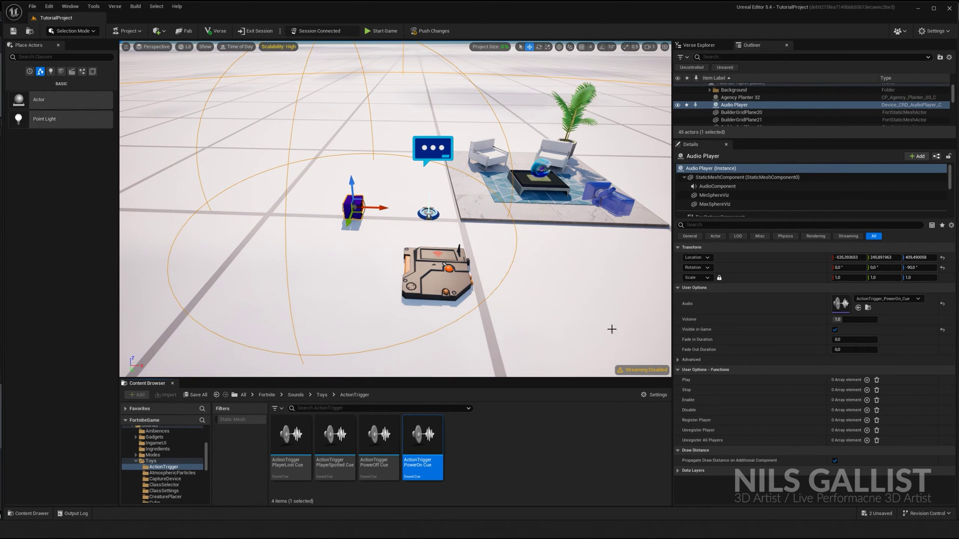
# Bind the Audio Player's Play function to the Pop-up Dialog Device's On Responding Button 1 event.
pyautogui.click(867, 380)
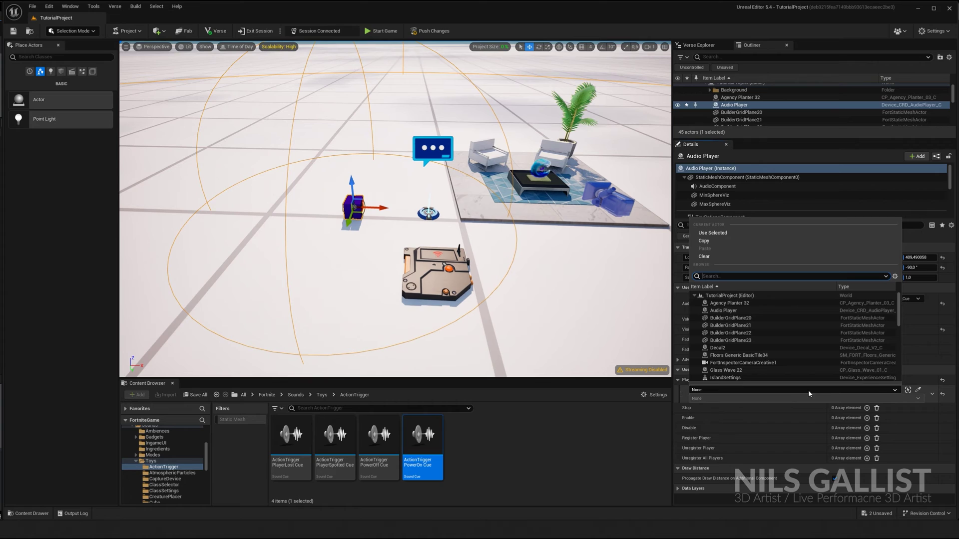
pyautogui.write('pop')
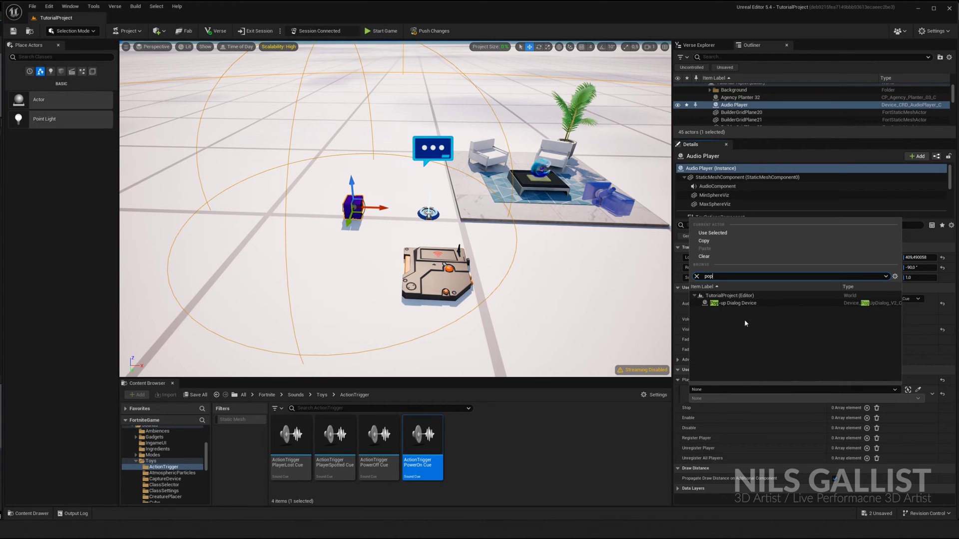
pyautogui.click(734, 303)
pyautogui.click(714, 398)
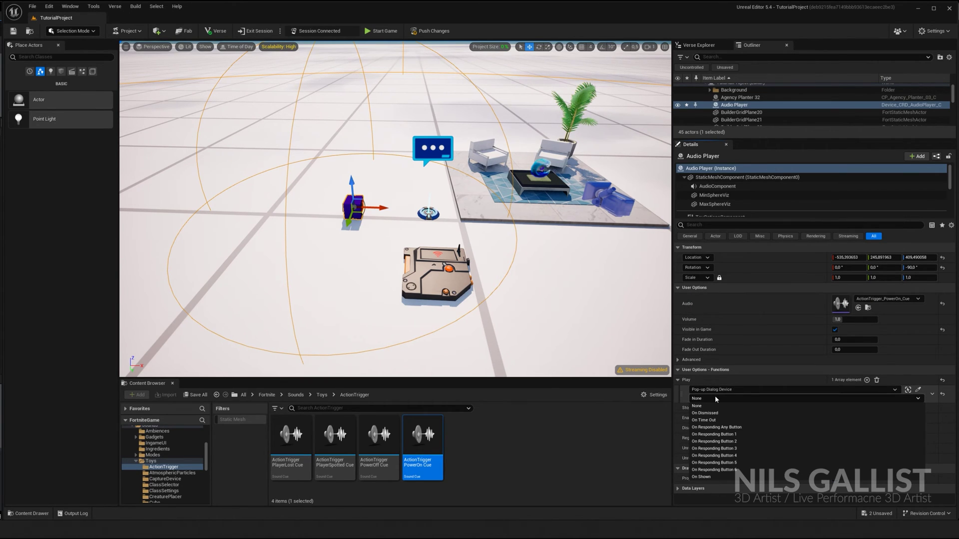
pyautogui.click(723, 434)
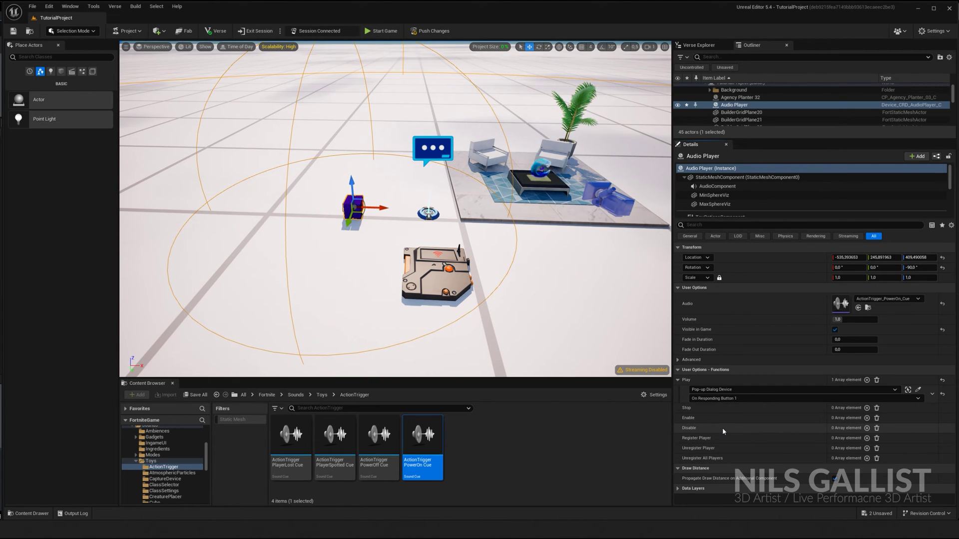
# Push the changes to the running session and walk the character onto the trigger to test the pop-up dialog.
pyautogui.click(433, 31)
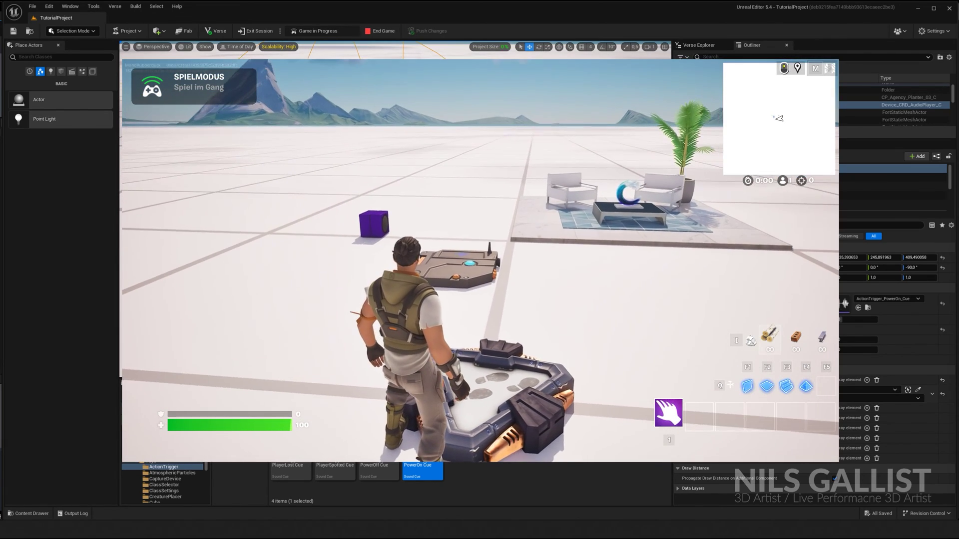
pyautogui.press('w')
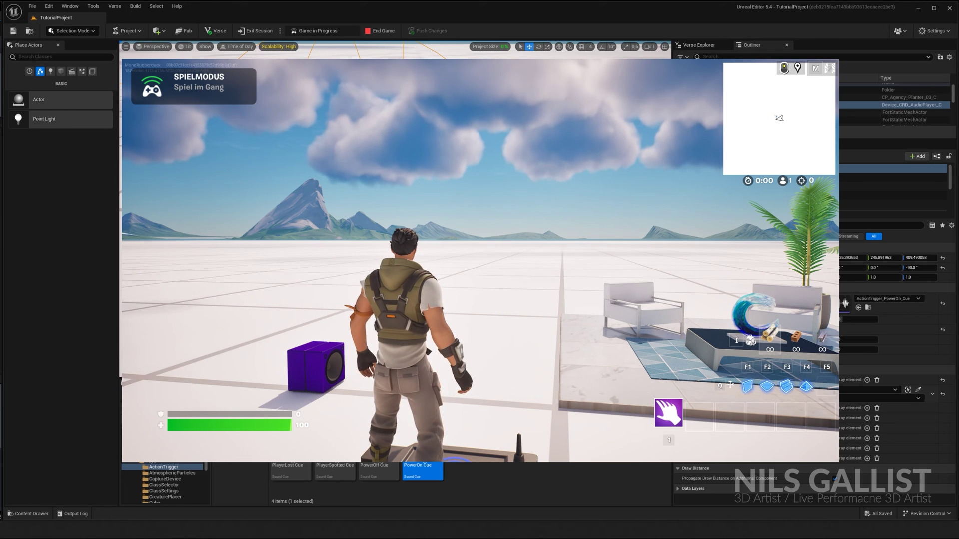
pyautogui.press('s')
pyautogui.press('d')
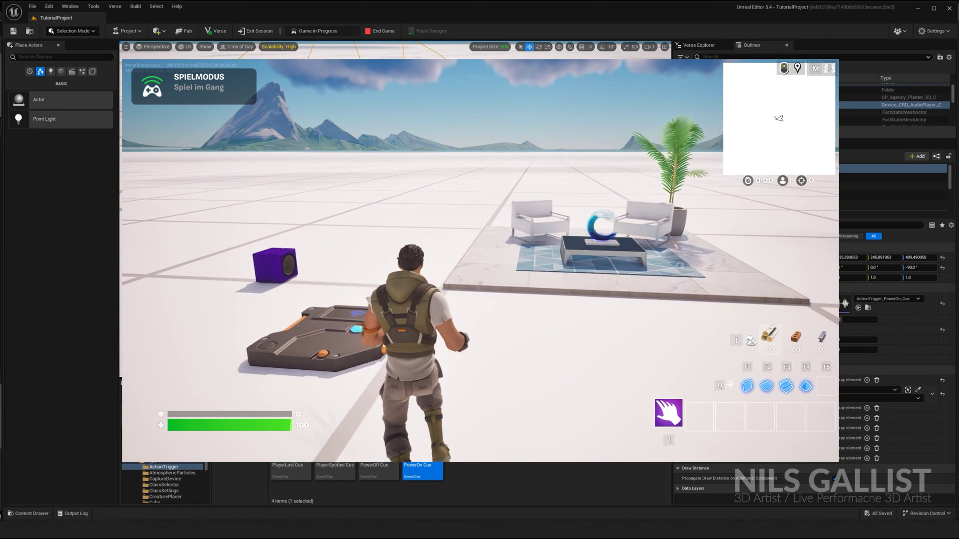
pyautogui.press('w')
pyautogui.press('a')
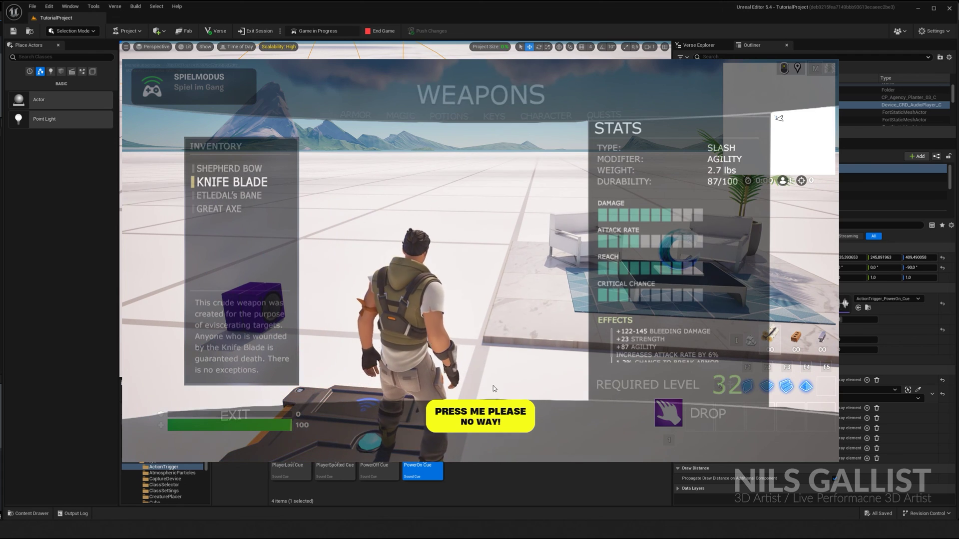
pyautogui.press('Escape')
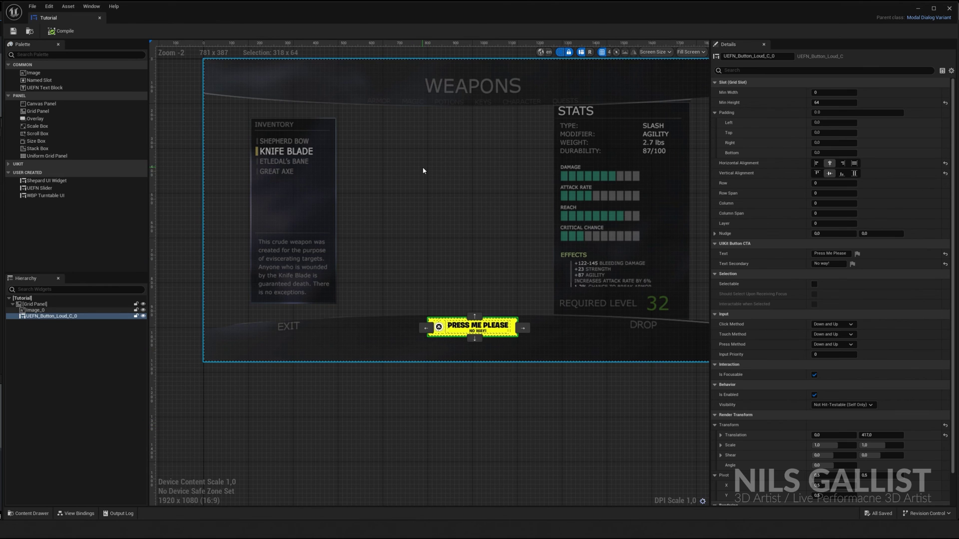
pyautogui.scroll(1, 403, 212)
pyautogui.scroll(-9, 405, 213)
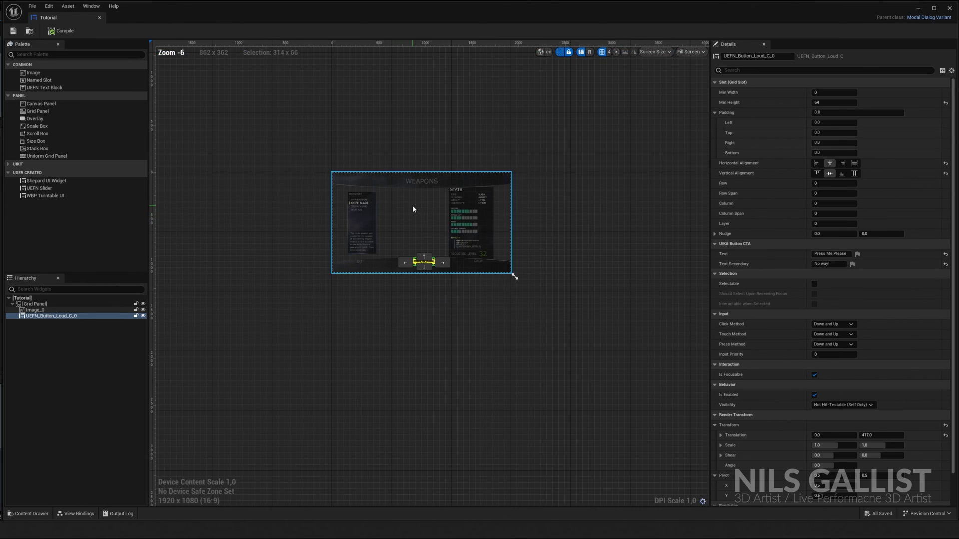
pyautogui.scroll(7, 413, 209)
pyautogui.scroll(-1, 415, 207)
pyautogui.scroll(1, 433, 306)
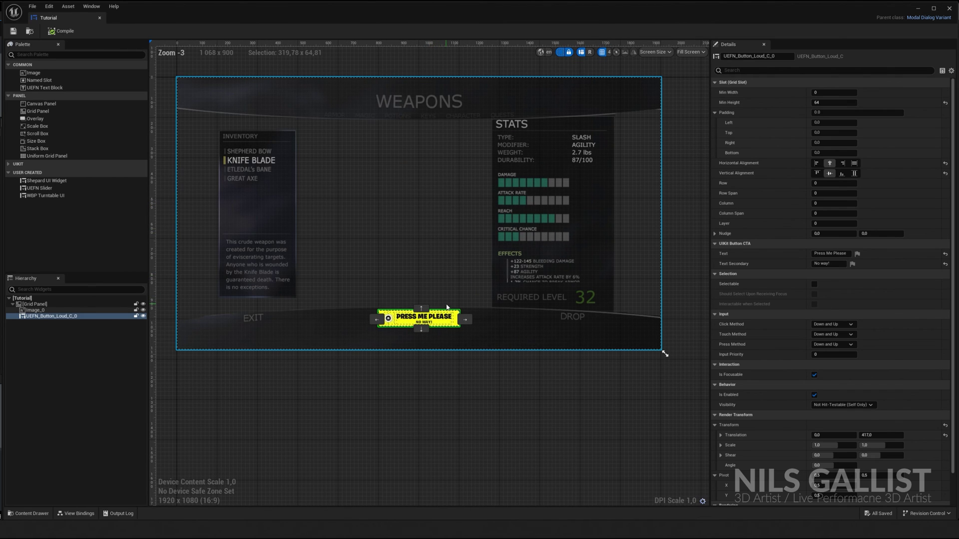